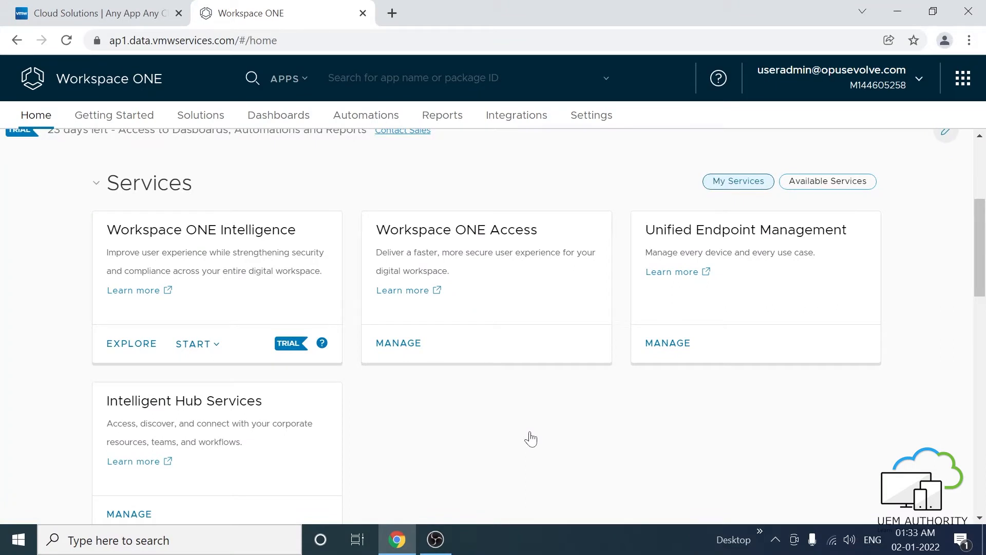
- From the Access console, go to Directories > bizare.com and show its Sync Settings
click(408, 346)
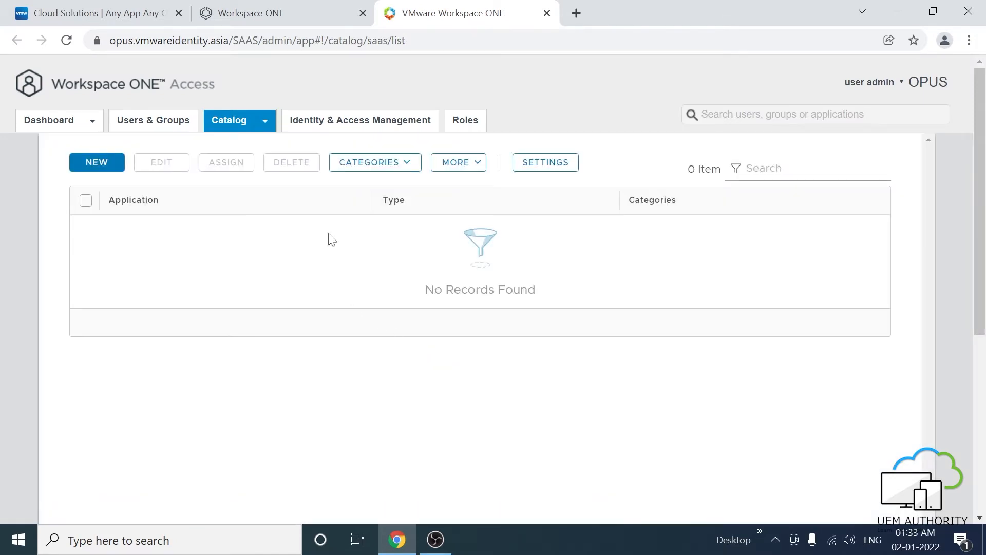
click(337, 126)
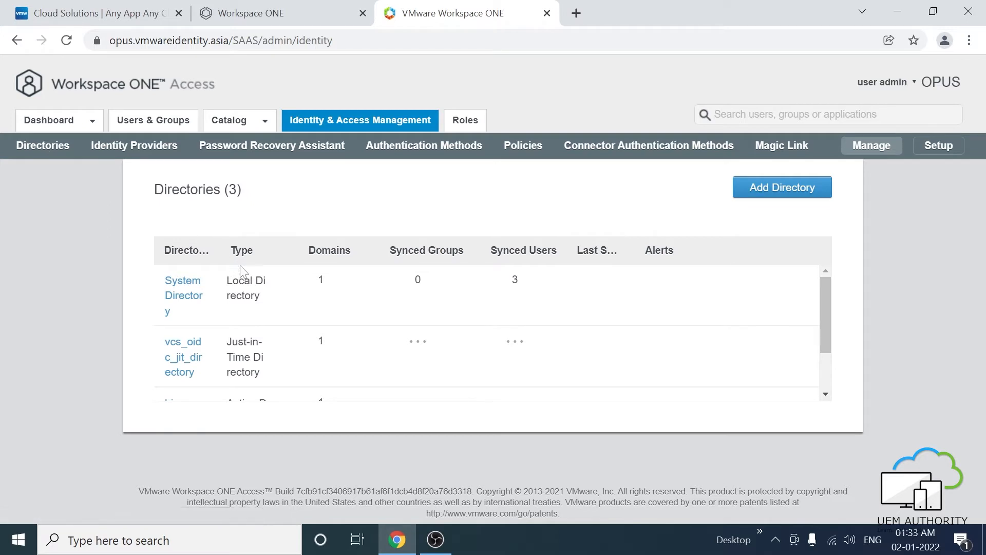
scroll(303, 299, down, 2)
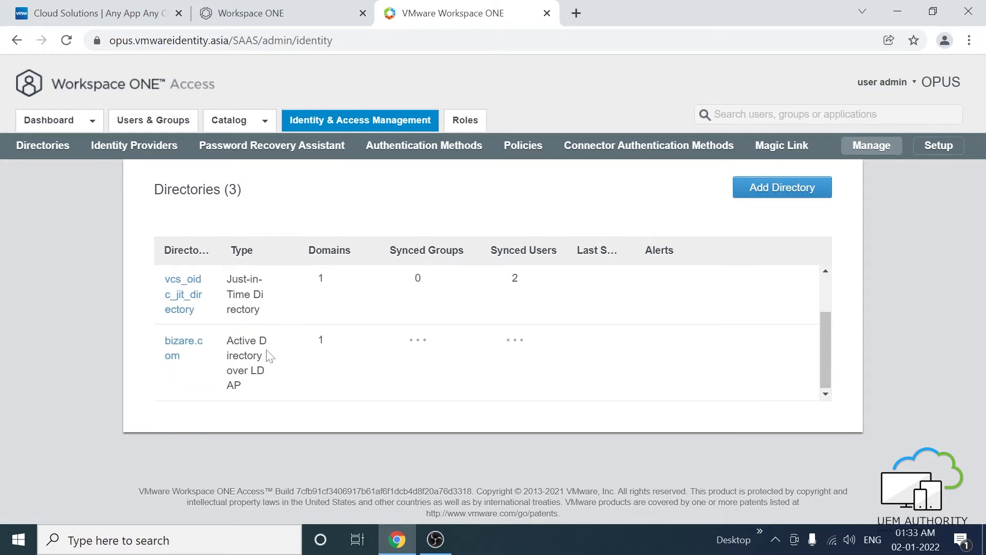
click(178, 352)
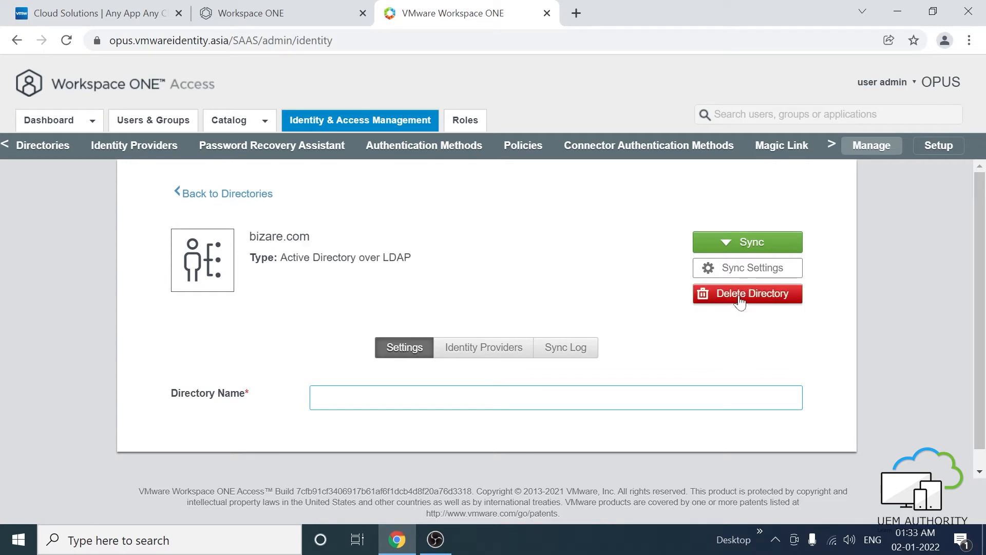
click(755, 274)
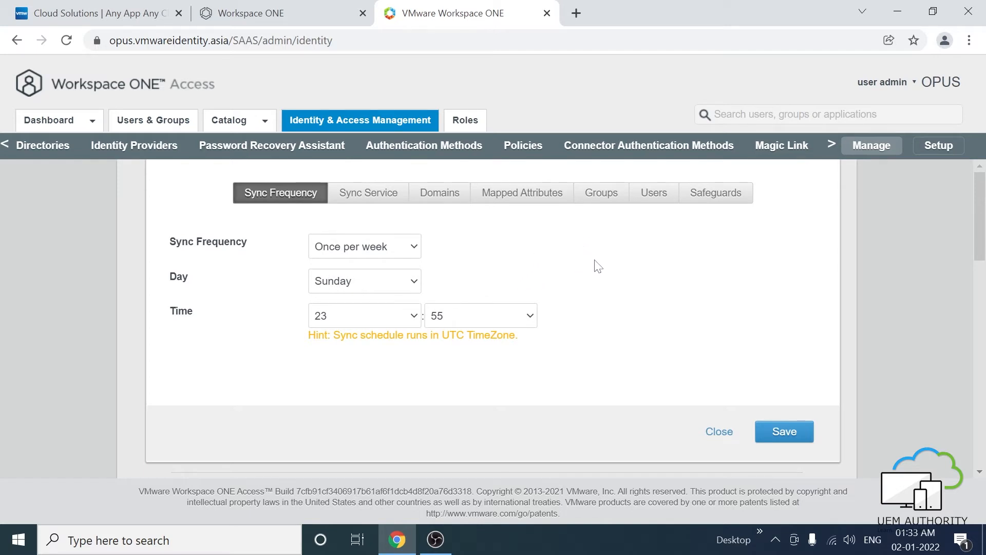
- Change bizare.com's sync frequency to once per day, save, and show the Sync Service list
click(392, 252)
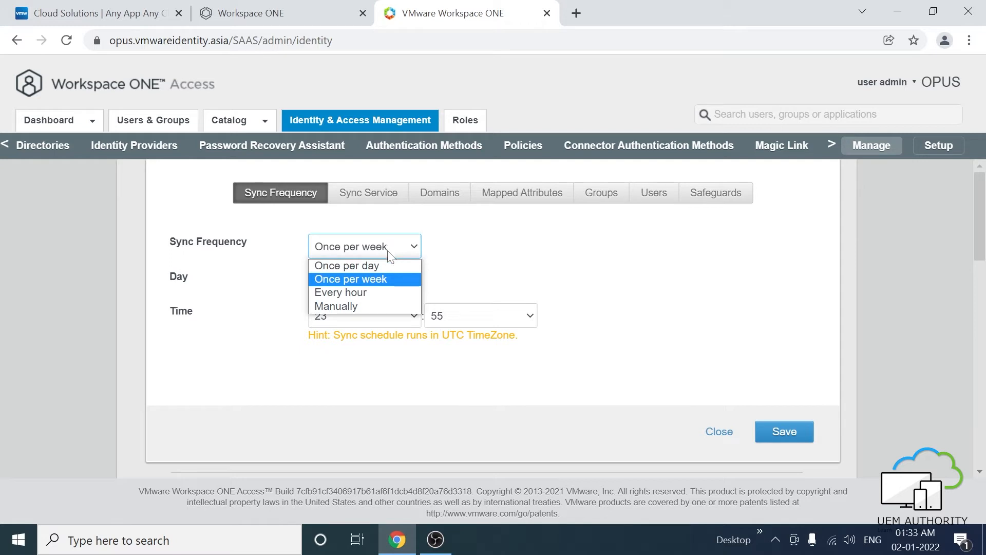
click(378, 266)
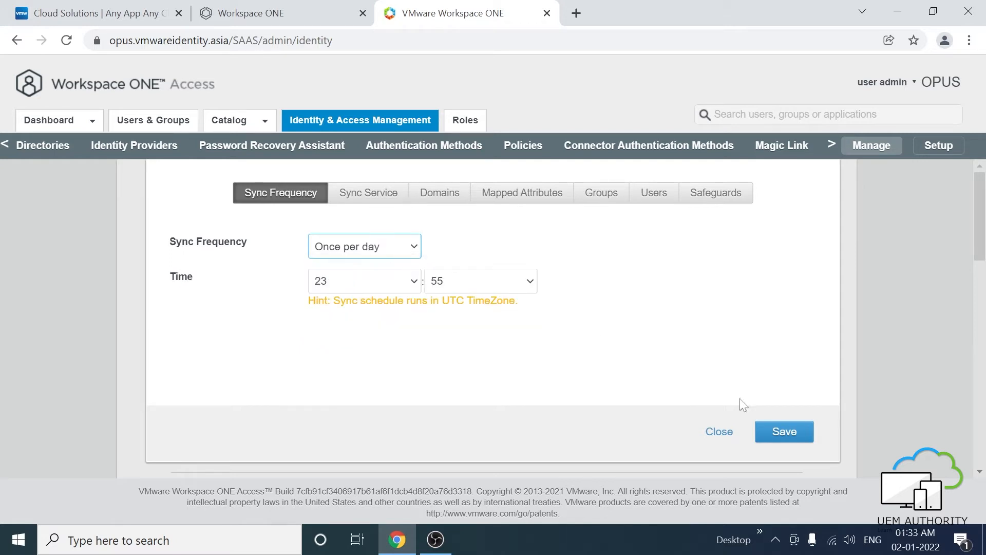
click(773, 431)
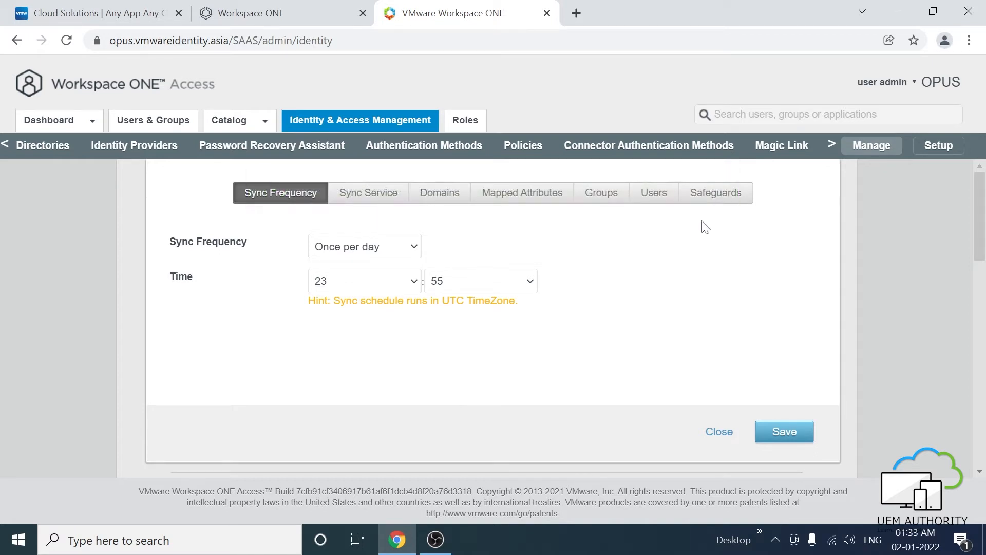
click(381, 200)
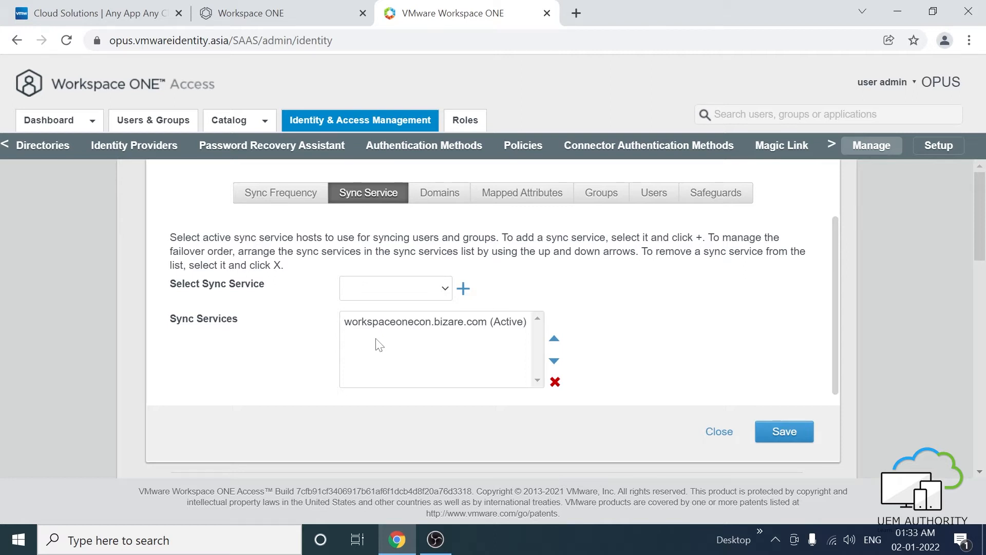
- Refetch all bizare.com domains, scroll through the mapped user attributes, then show the Groups settings
click(435, 199)
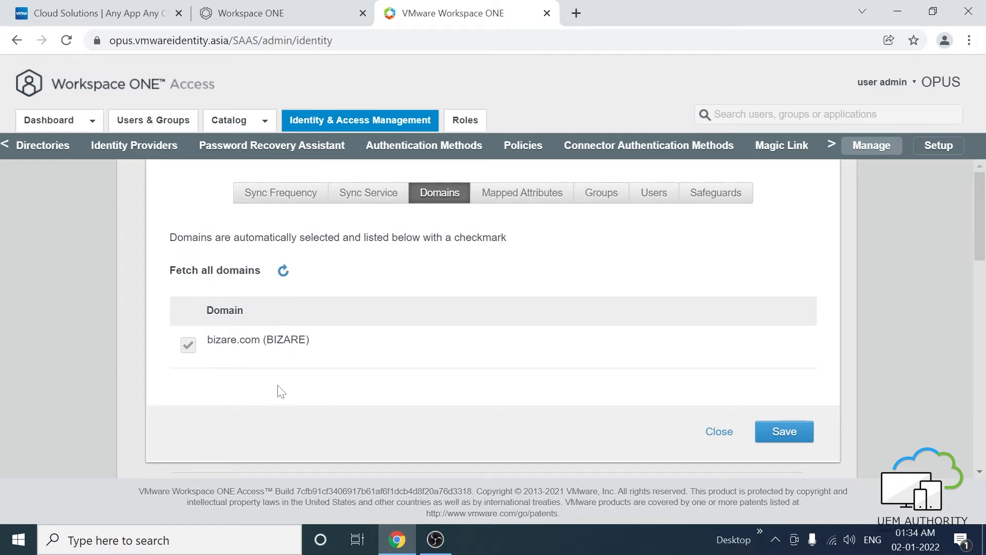
click(284, 279)
click(517, 205)
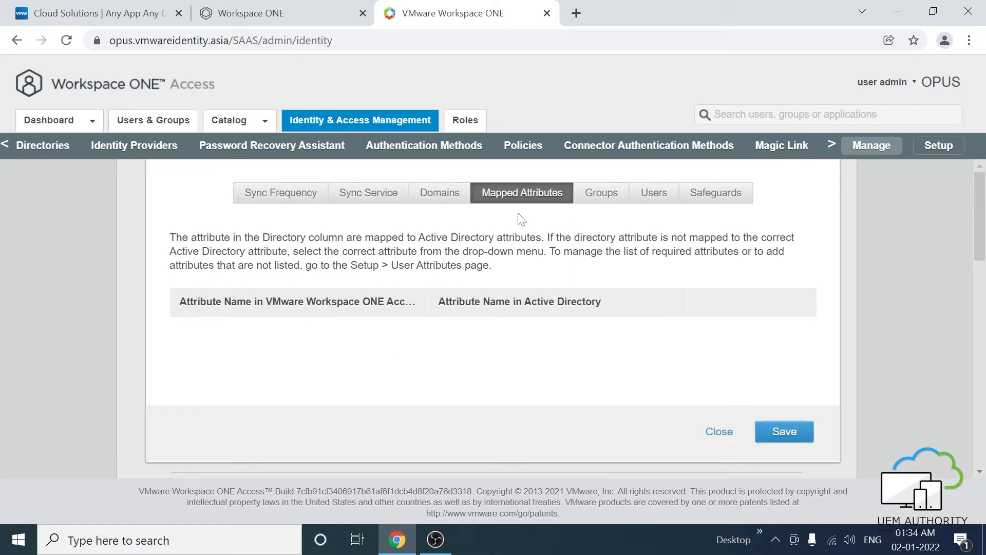
scroll(453, 281, down, 3)
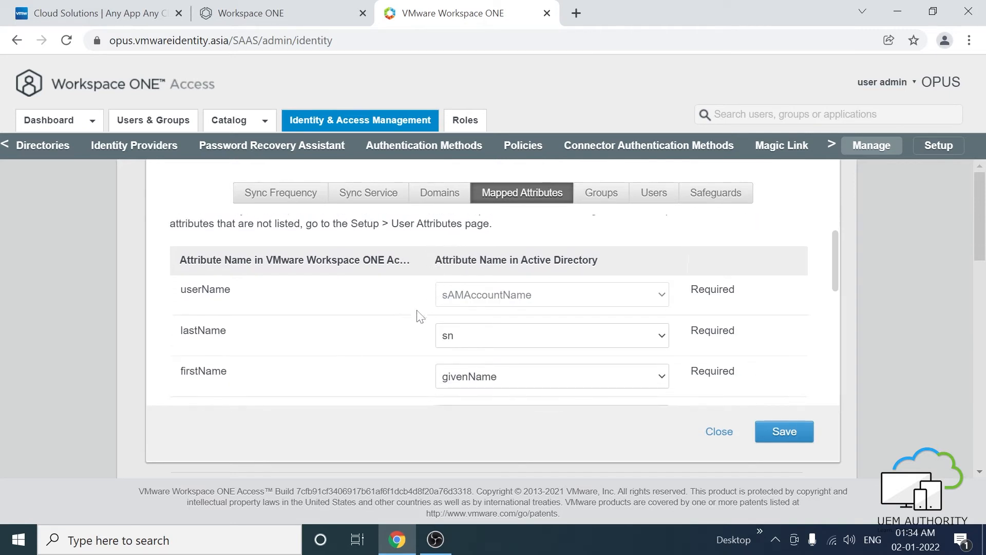
scroll(367, 322, down, 5)
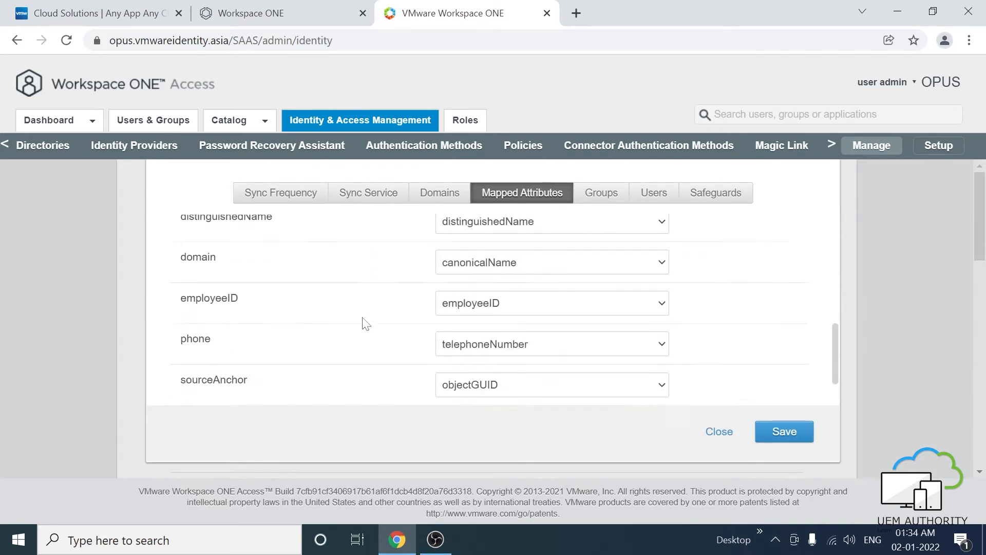
scroll(366, 323, up, 8)
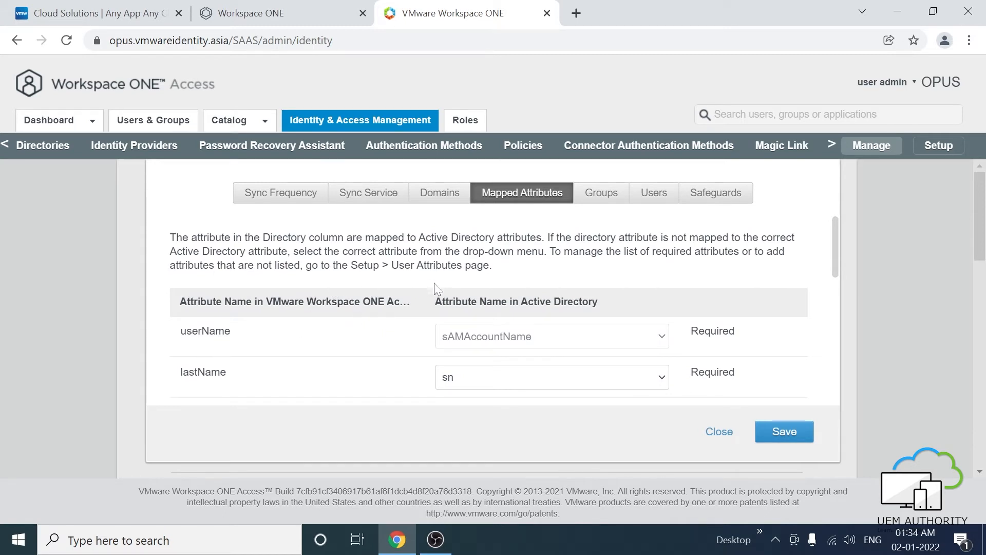
scroll(227, 382, down, 6)
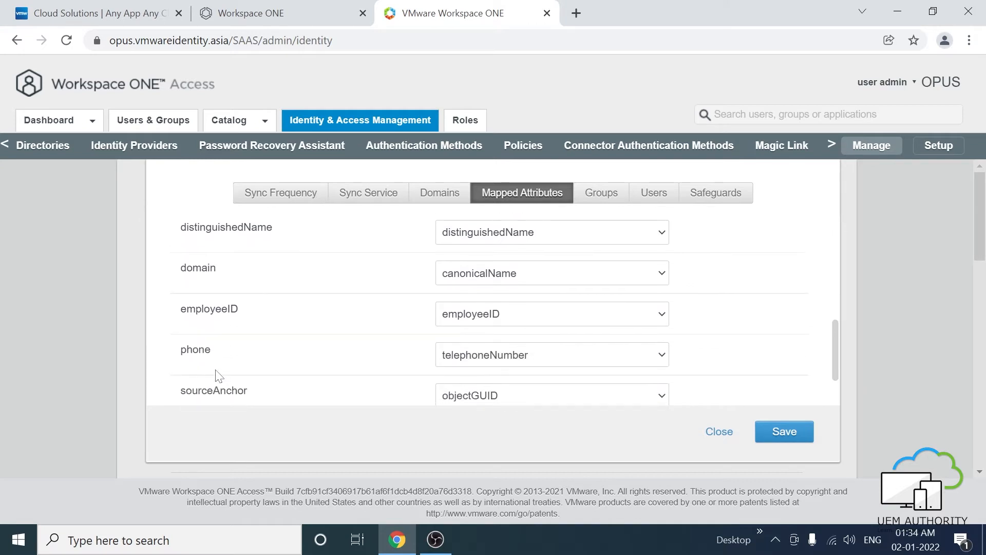
scroll(219, 378, down, 2)
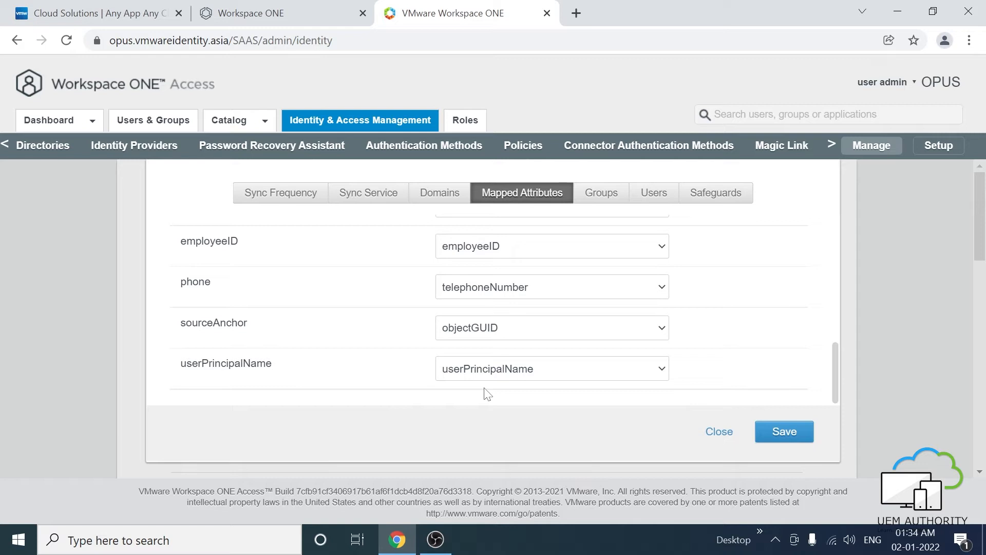
scroll(492, 332, up, 5)
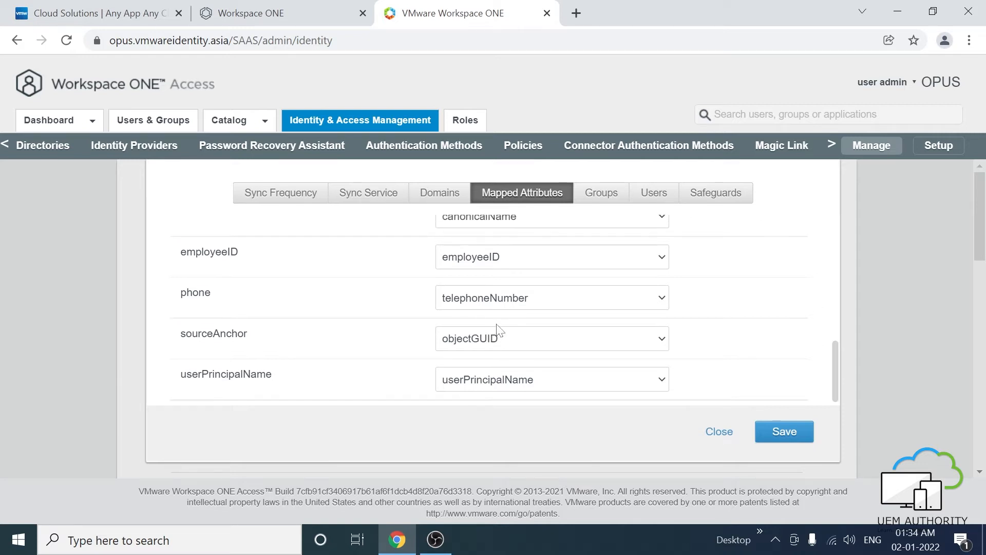
click(599, 201)
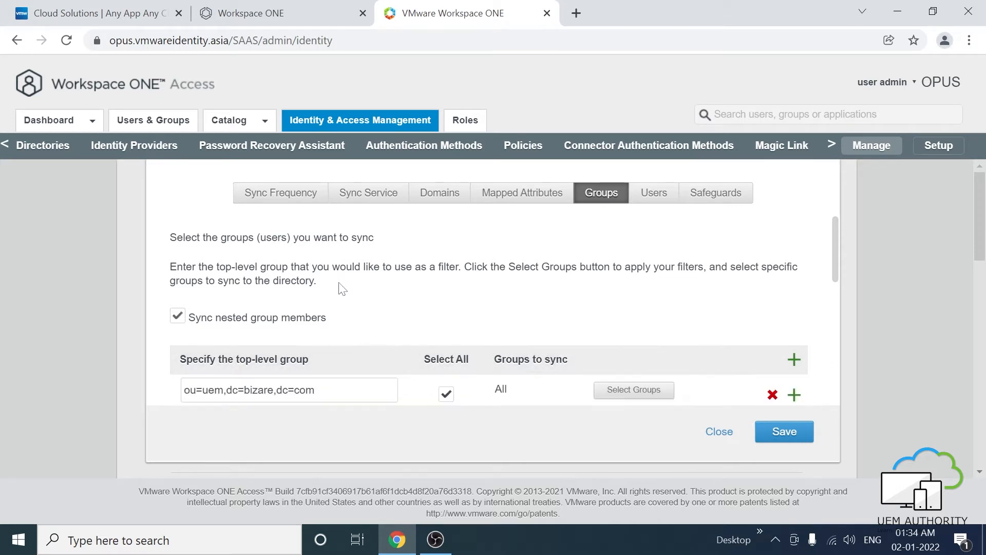
- Review top-level group ou=uem,dc=bizare,dc=com syncing all groups, then move to the Users settings
scroll(339, 283, down, 2)
scroll(338, 282, up, 1)
scroll(338, 282, down, 1)
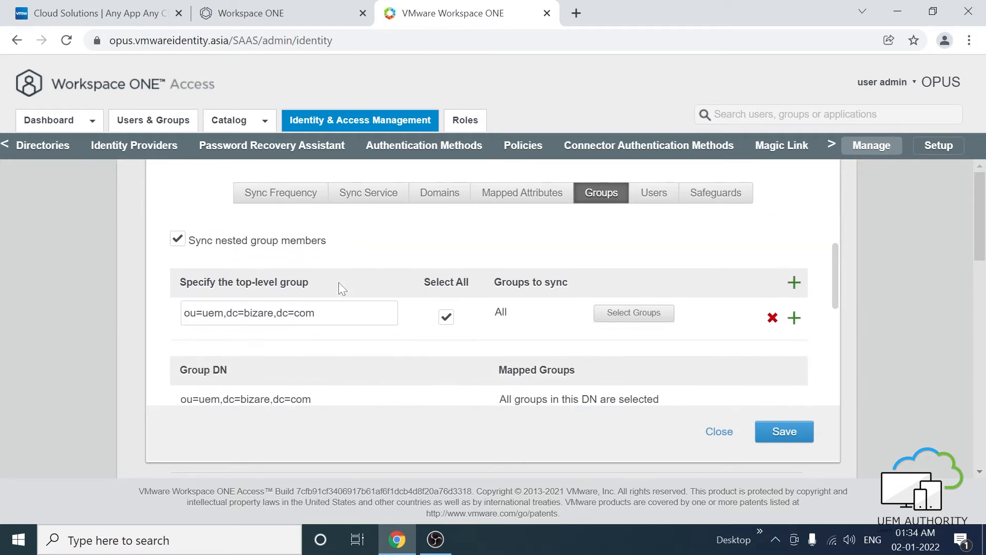
scroll(349, 288, up, 1)
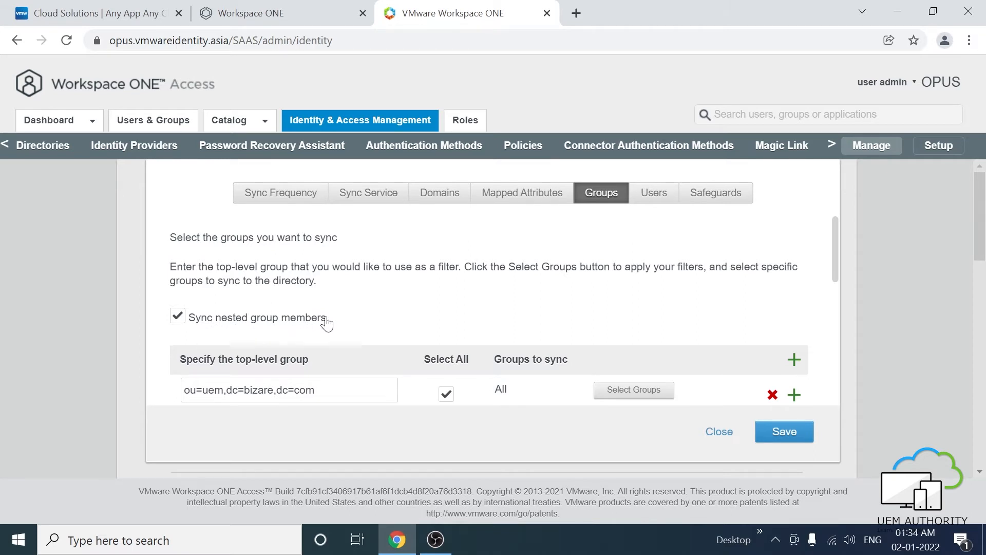
scroll(347, 318, down, 1)
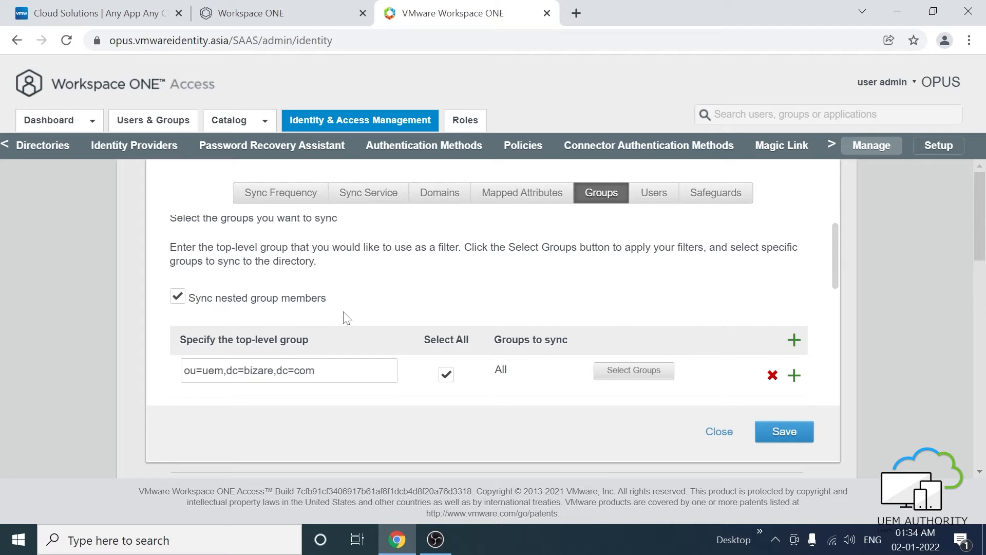
scroll(344, 317, down, 4)
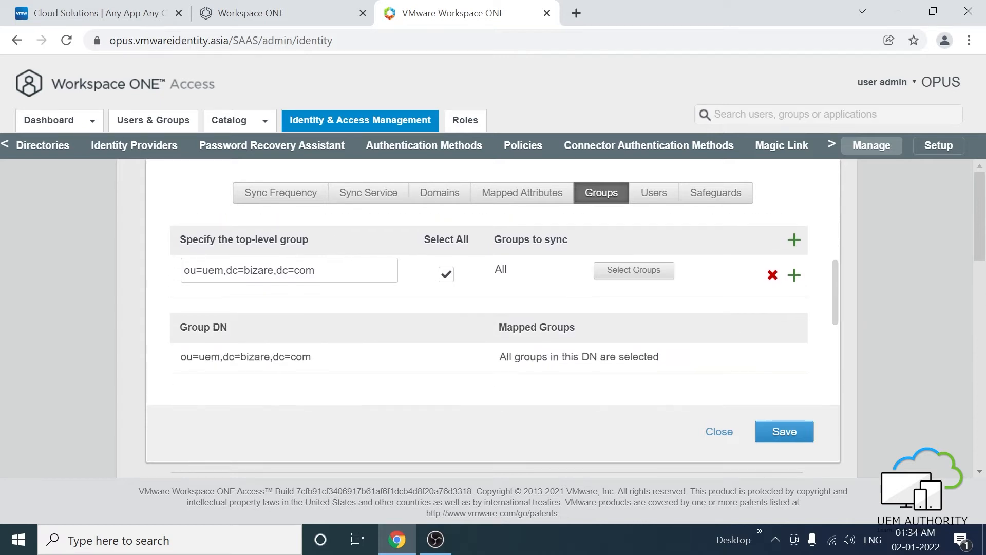
scroll(467, 286, up, 5)
click(637, 197)
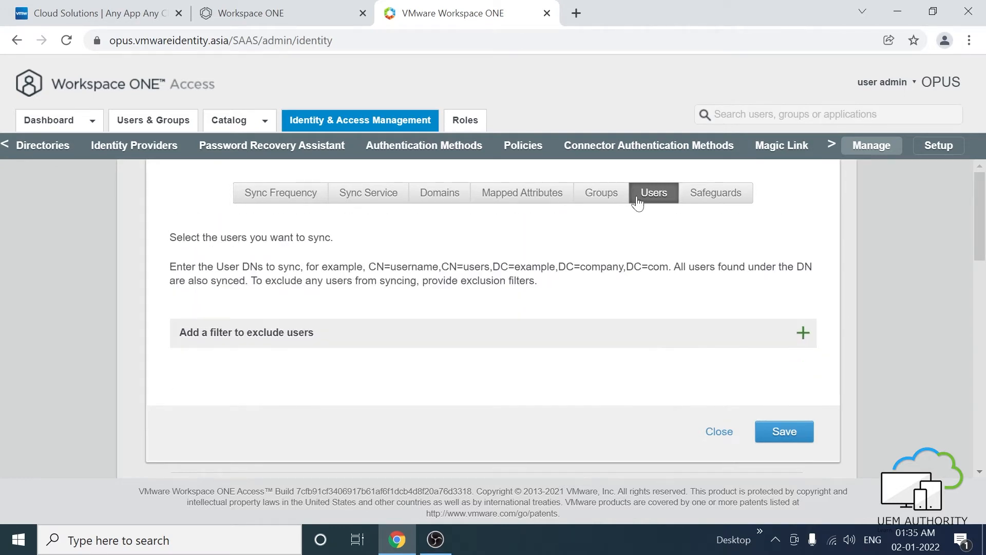
- Check the synced user DN, then show the Safeguards limits (5% removing and adding)
scroll(461, 294, down, 2)
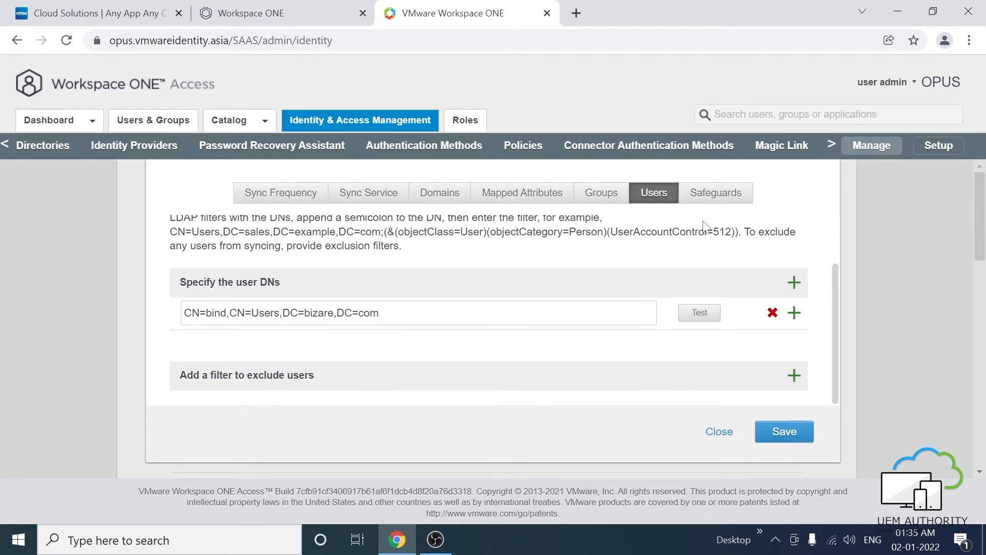
click(713, 198)
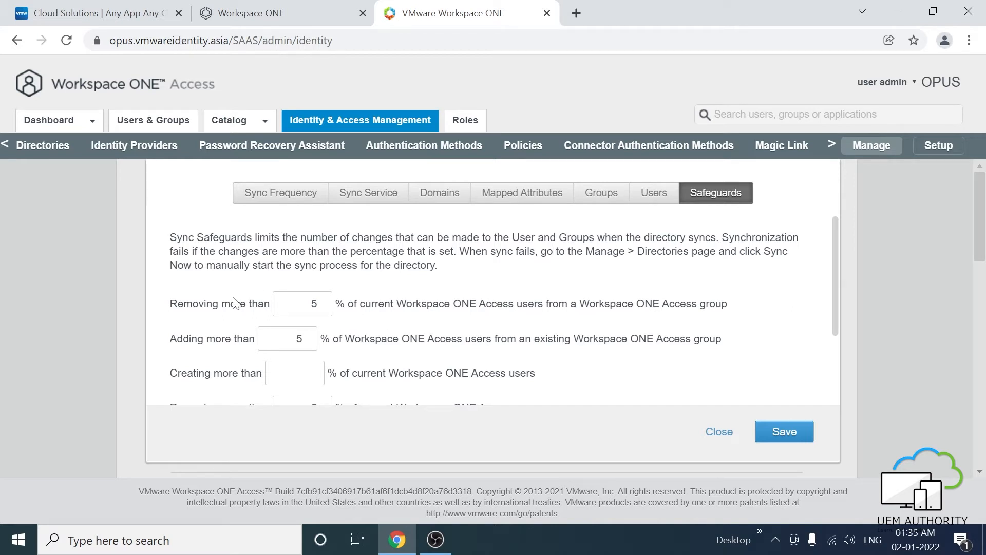
- Save the 5% safeguard limits and close bizare.com's sync settings
scroll(234, 302, down, 2)
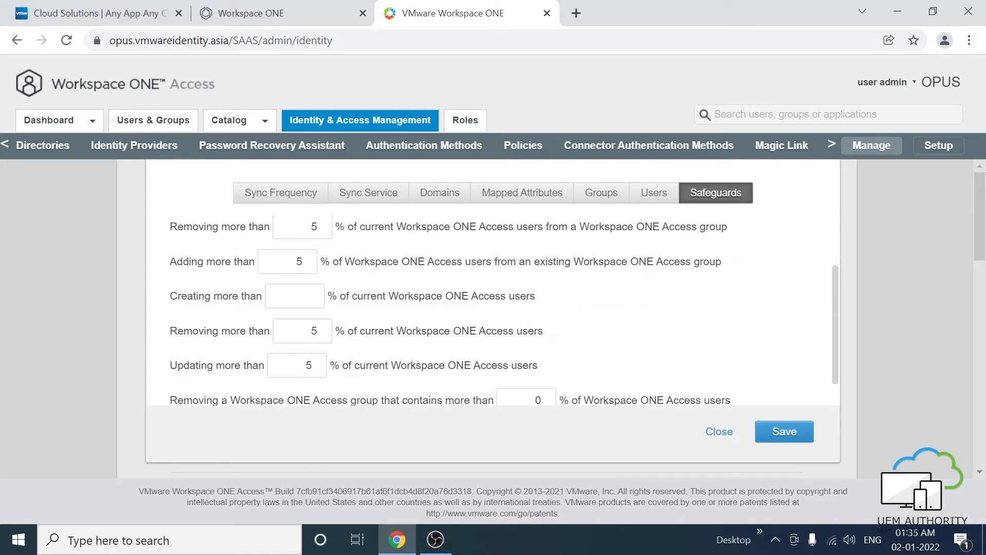
scroll(221, 316, down, 1)
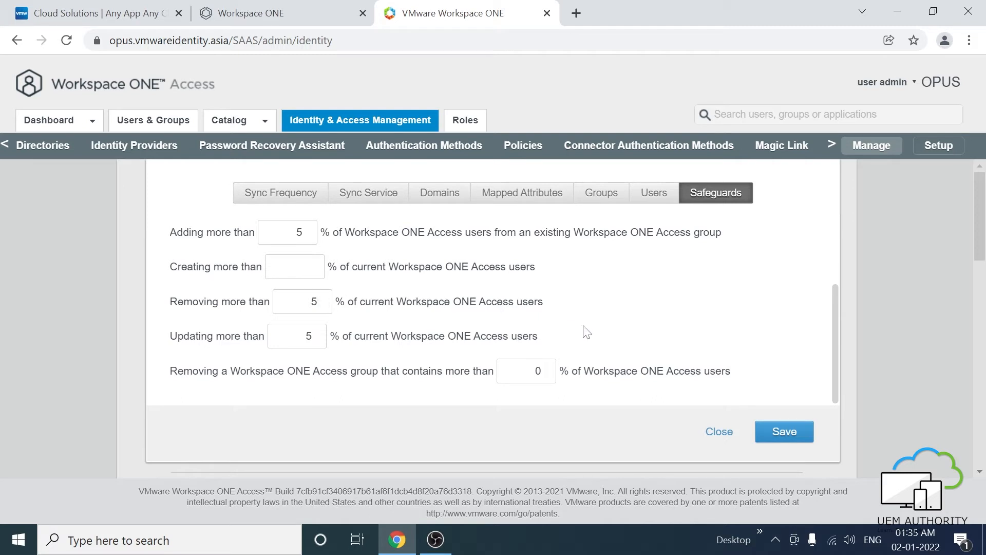
click(781, 431)
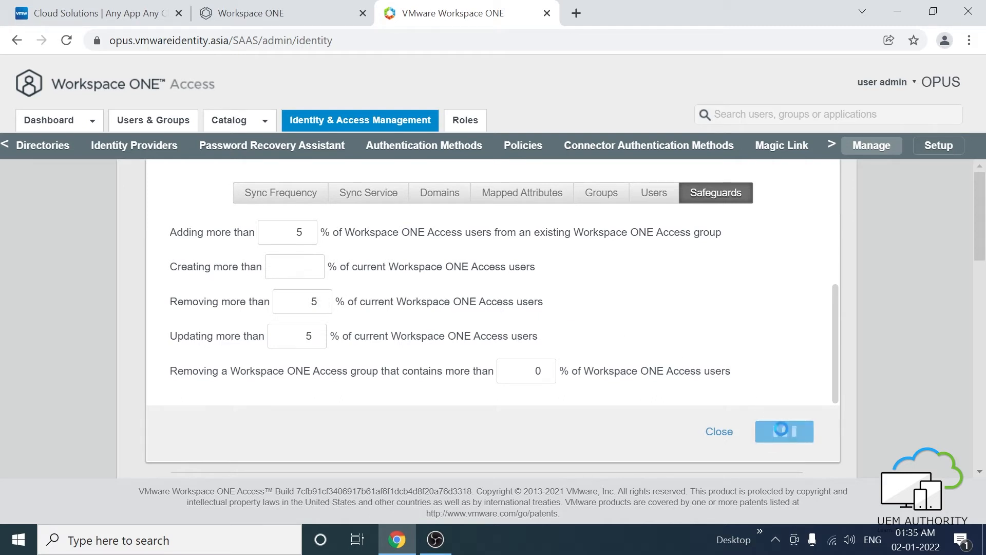
click(725, 433)
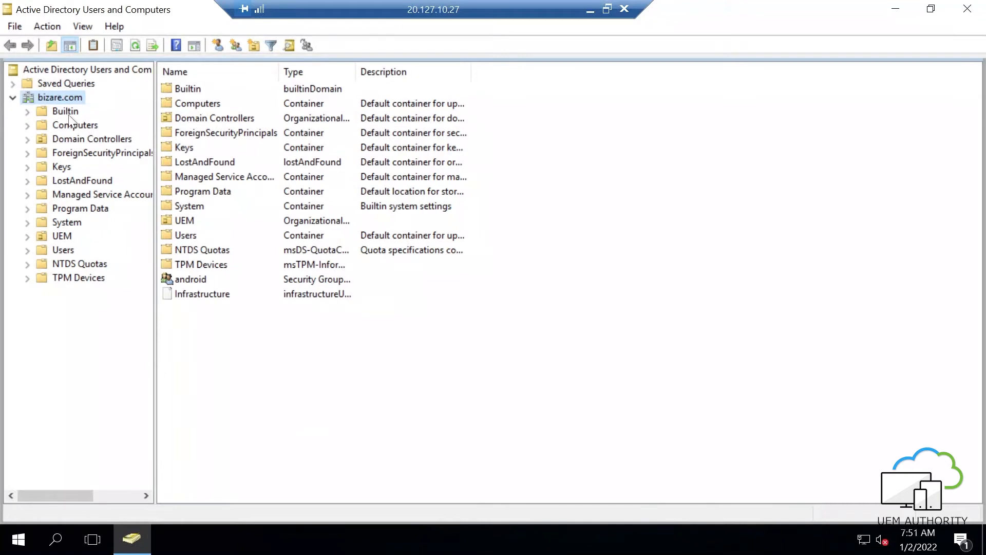
- Create organizational unit UEMADMIN under the bizare.com domain and select it
right_click(66, 97)
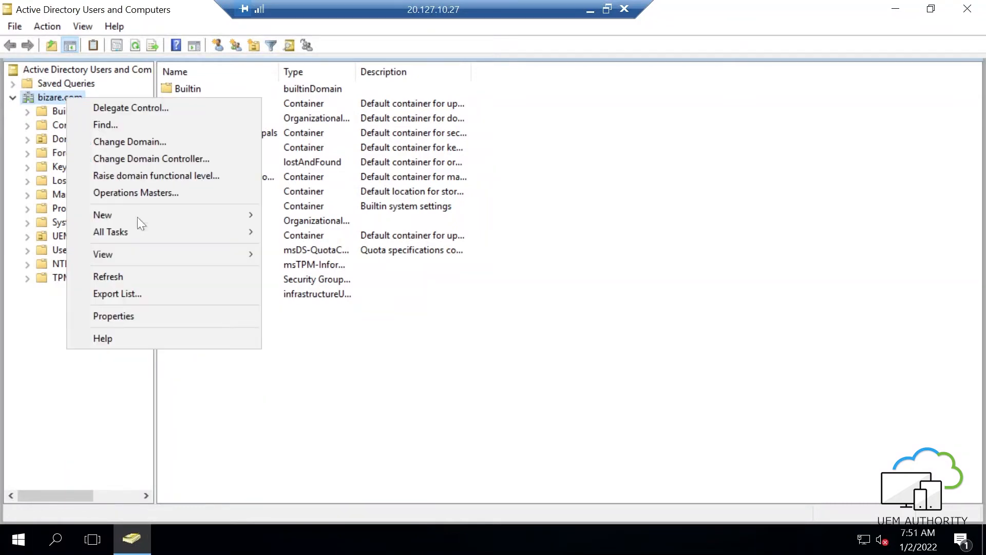
mouse_move(181, 214)
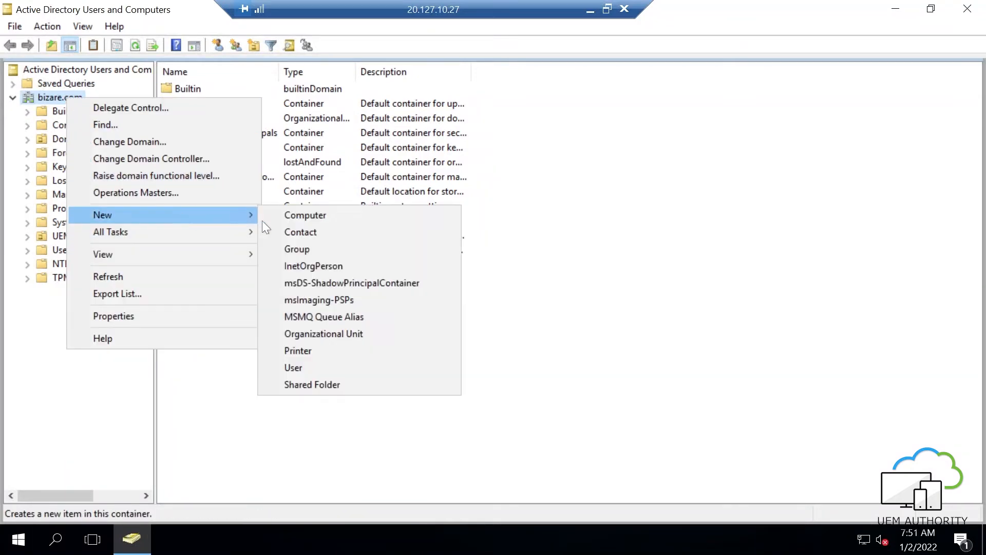
click(310, 333)
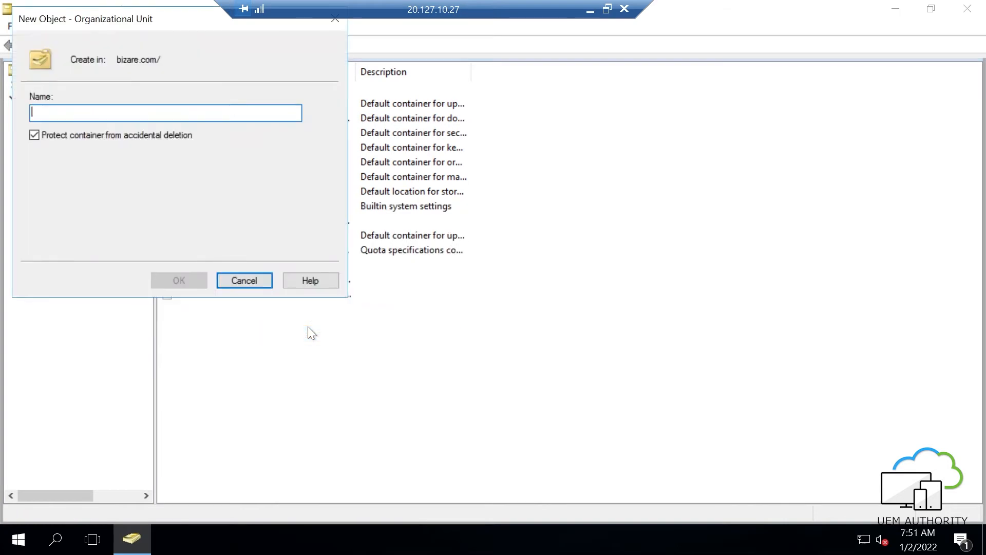
text(UEMA)
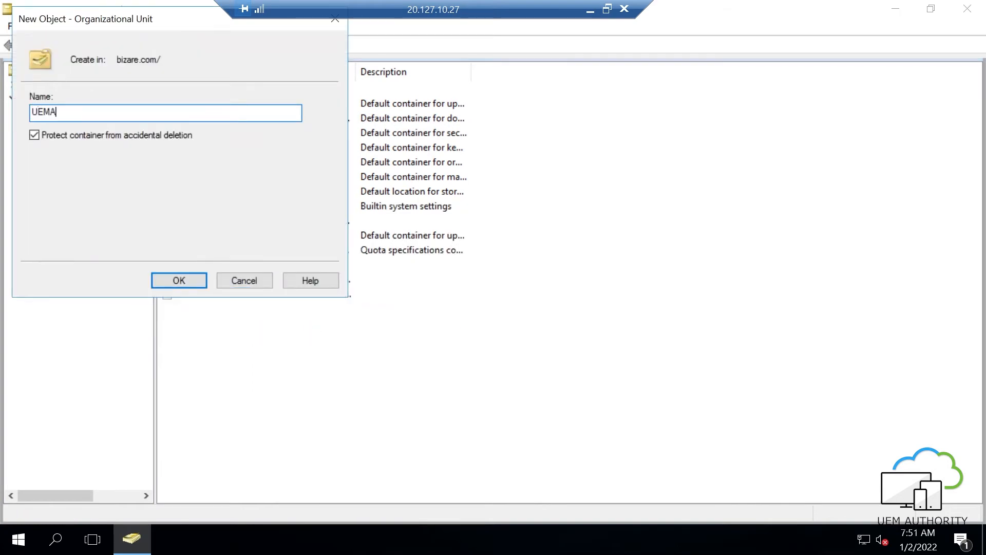
text(DMIN)
click(170, 283)
click(92, 291)
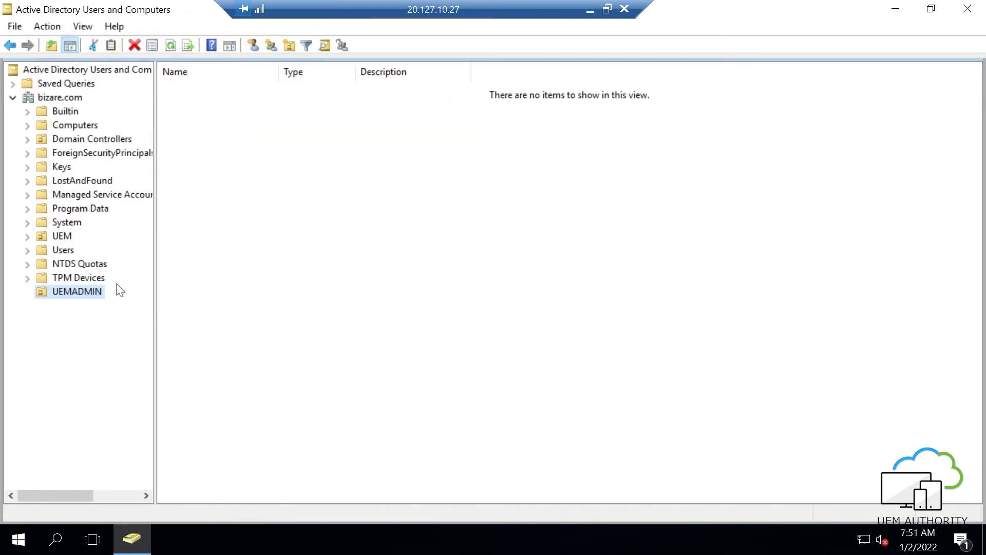
- Add a Global Security group named UEMADMINUSERS inside the UEMADMIN unit
right_click(85, 291)
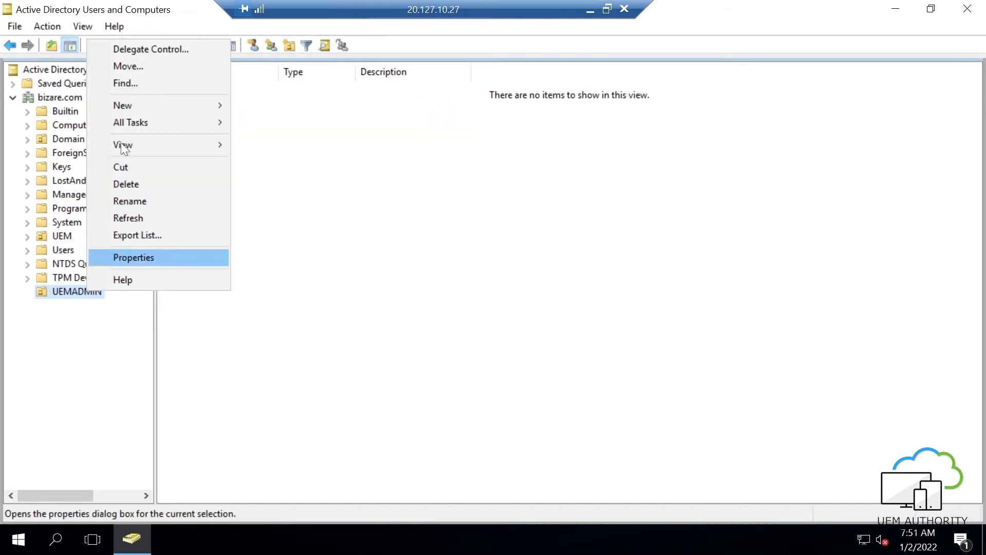
mouse_move(211, 108)
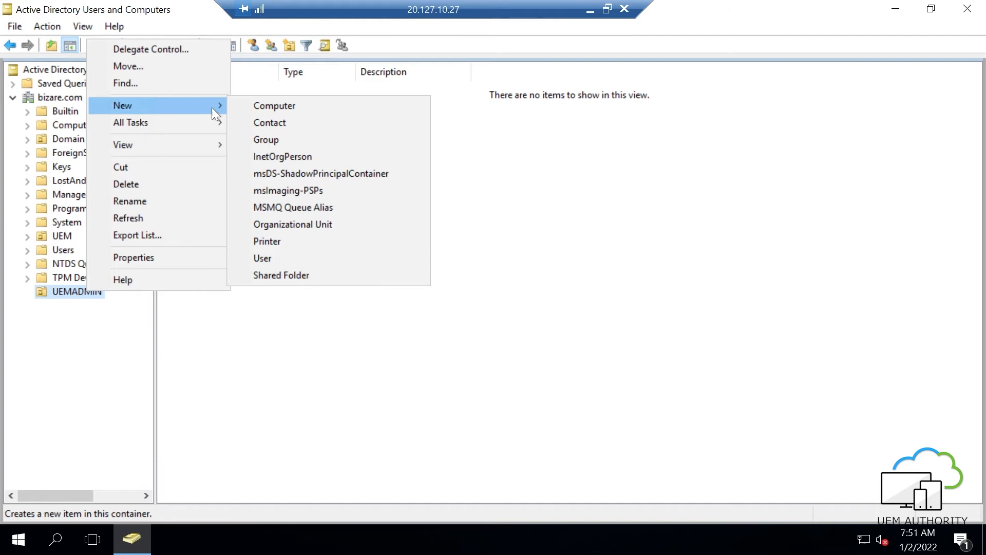
click(264, 140)
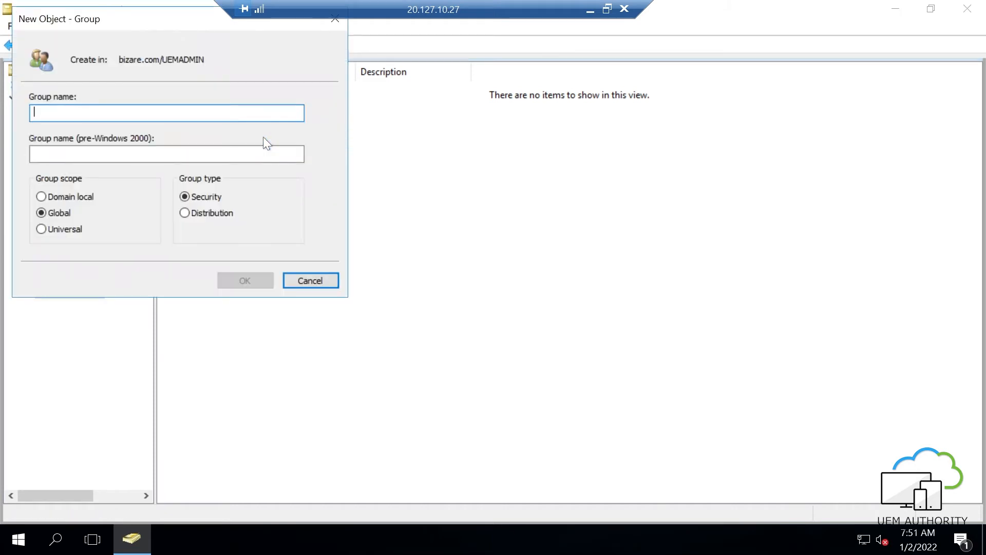
text(UEMA)
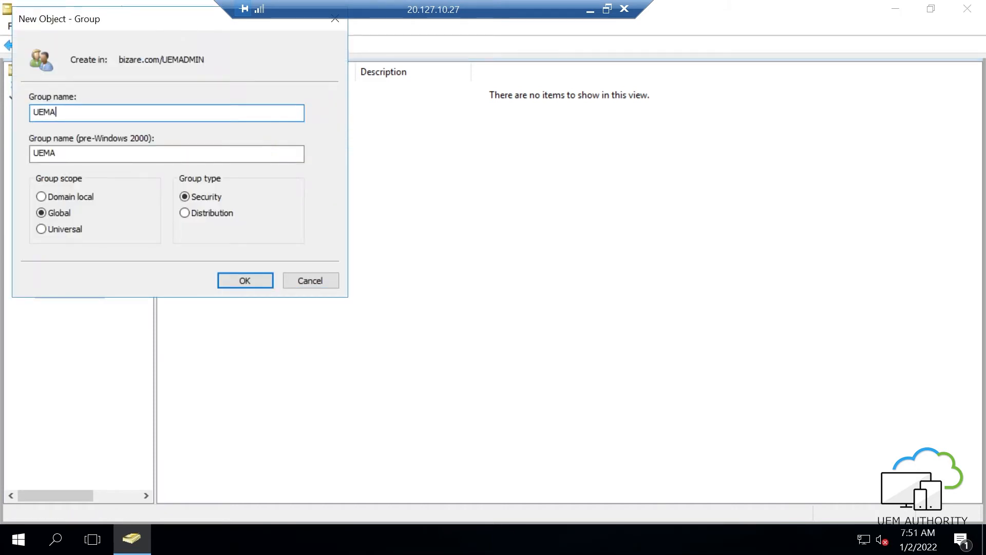
text(DMINUSERS)
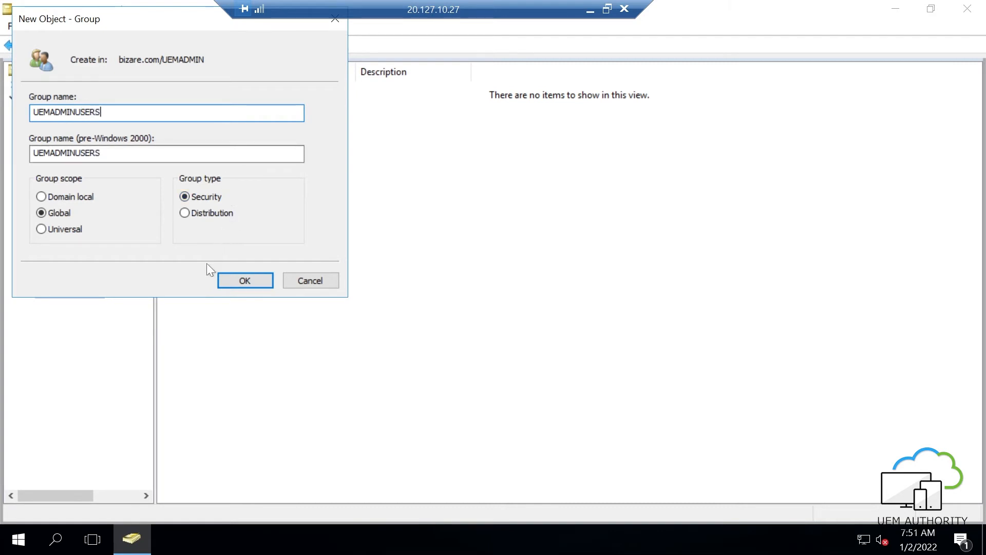
click(245, 281)
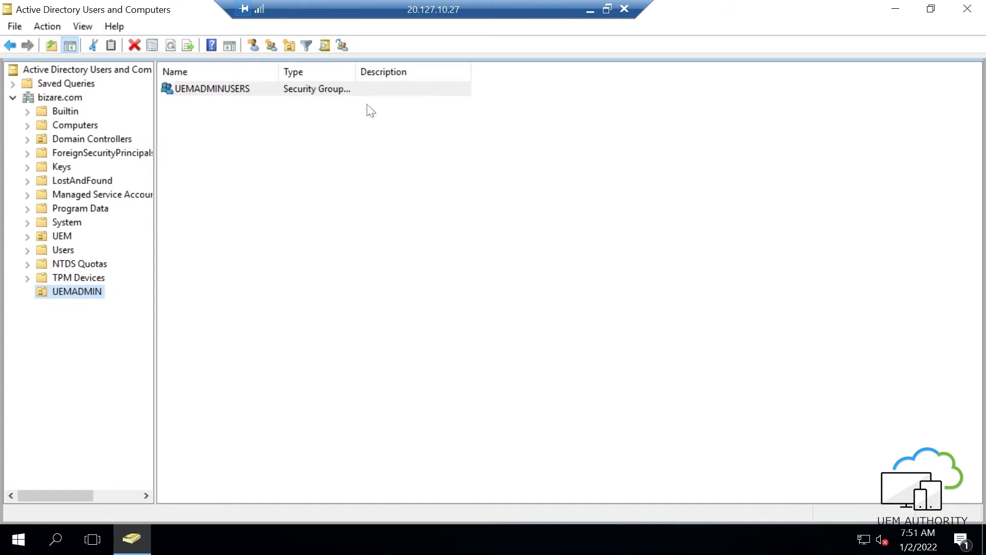
- Leave the remote session and list the groups already synced in Users & Groups
click(590, 14)
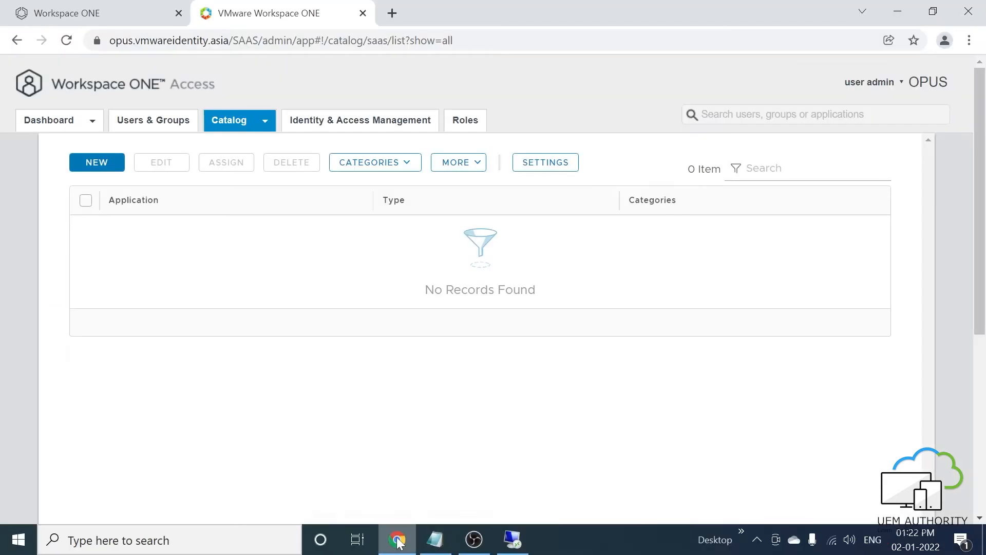
click(145, 123)
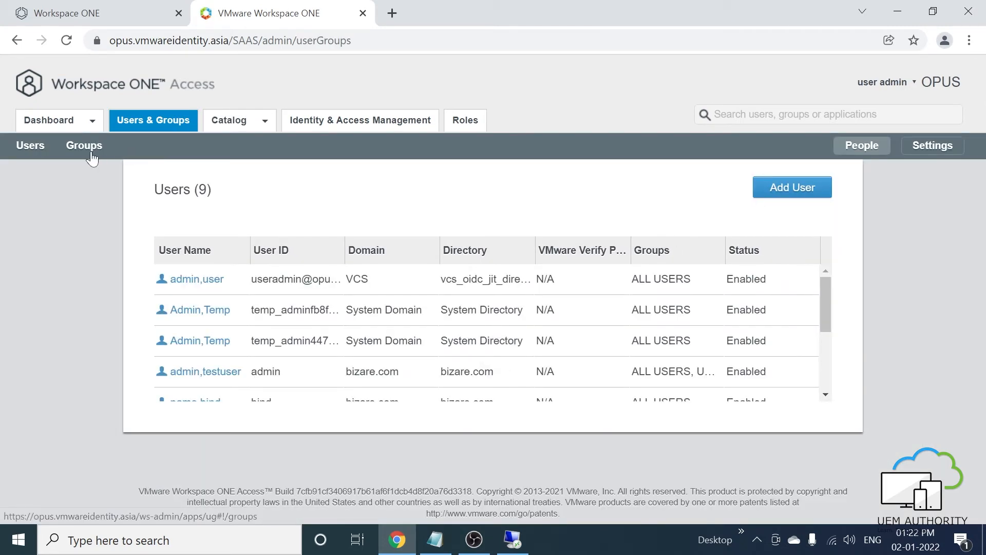
click(92, 154)
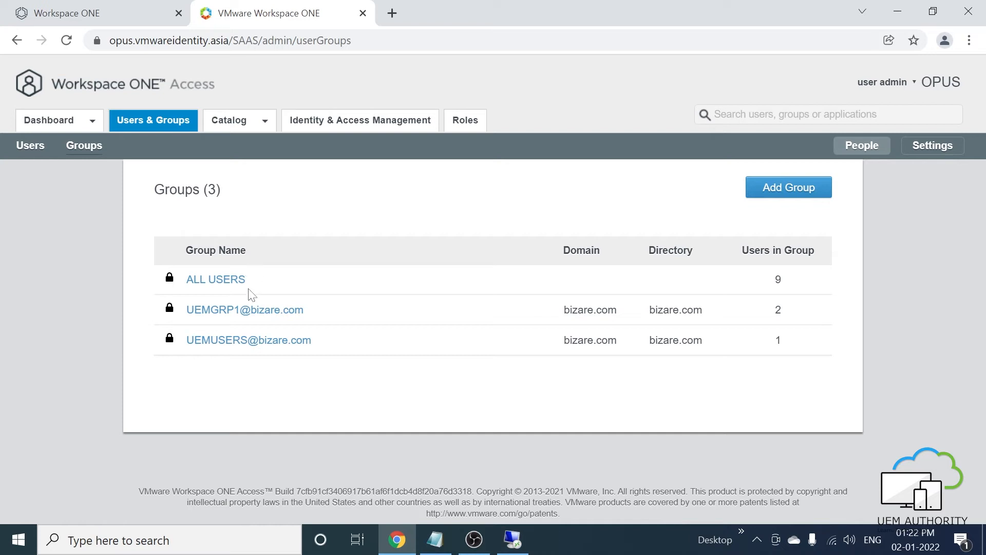
- Go to Identity & Access Management > Directories and select bizare.com
click(325, 124)
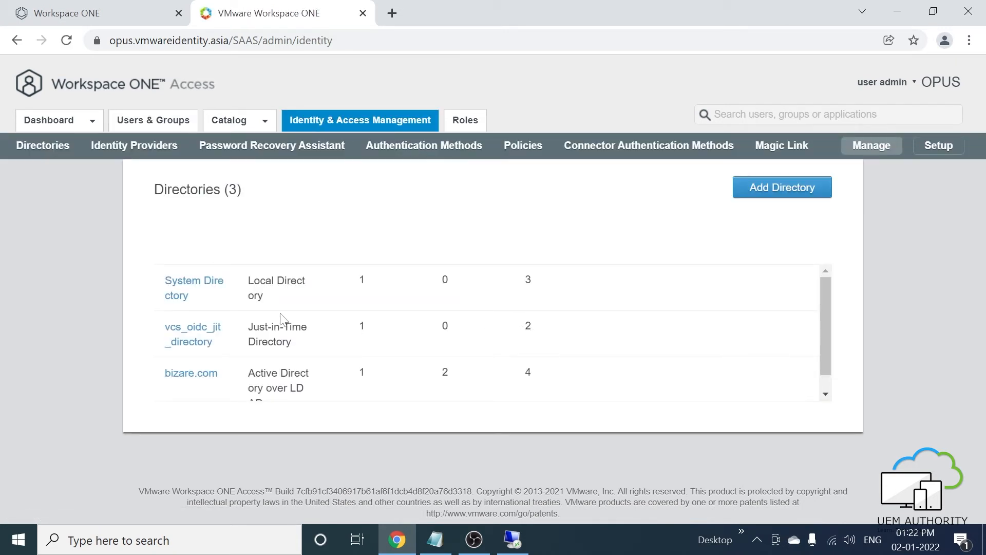
scroll(282, 321, down, 2)
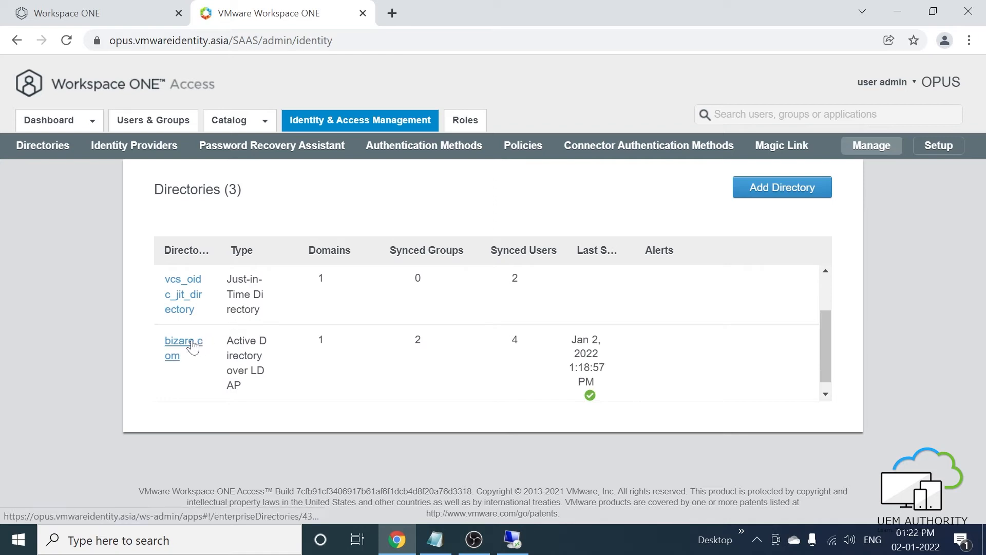
click(194, 344)
- In bizare.com's group sync settings, add top-level group entry ou=uemadmin,dc=bizare,dc=com
click(721, 271)
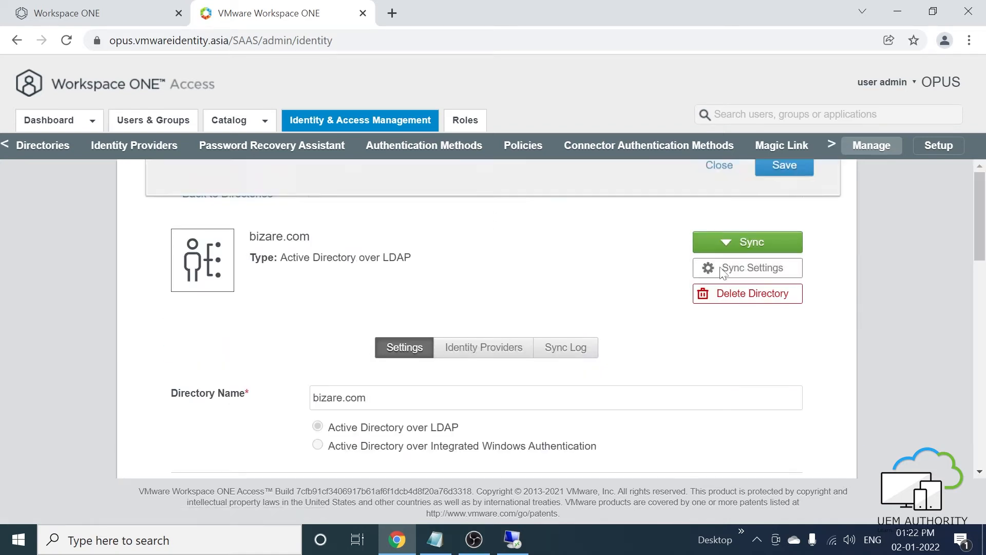
click(603, 199)
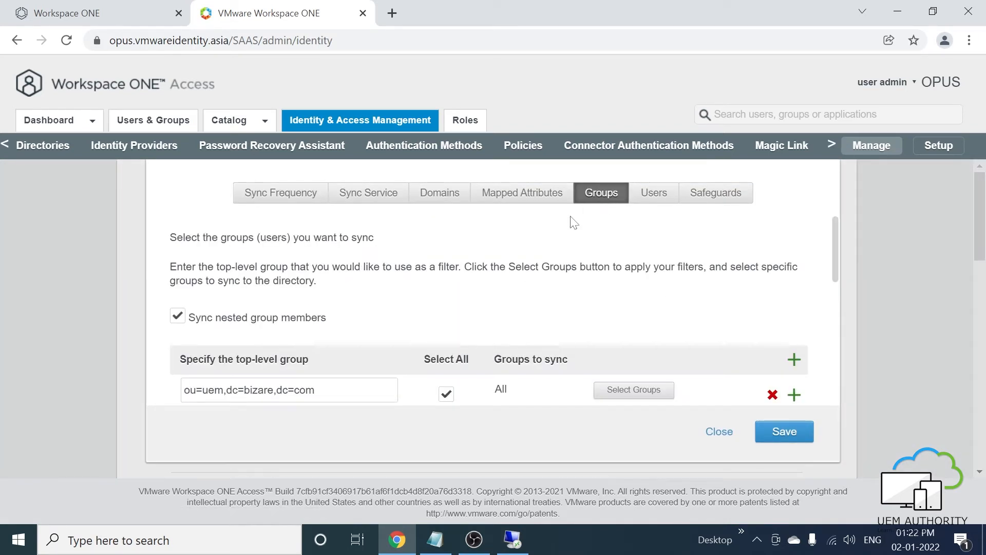
scroll(570, 221, down, 2)
drag(316, 313, 100, 319)
key(ctrl+c)
click(794, 318)
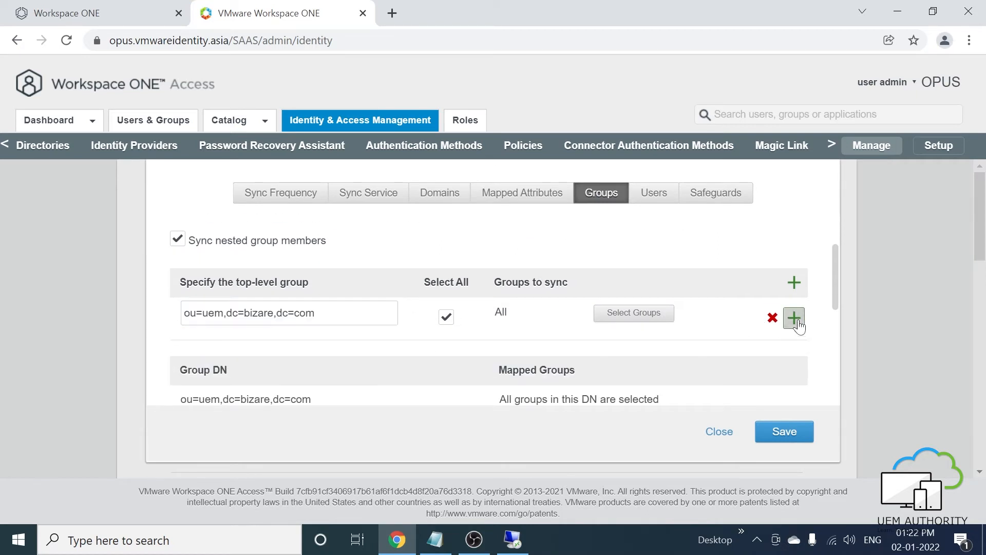
key(ctrl+v)
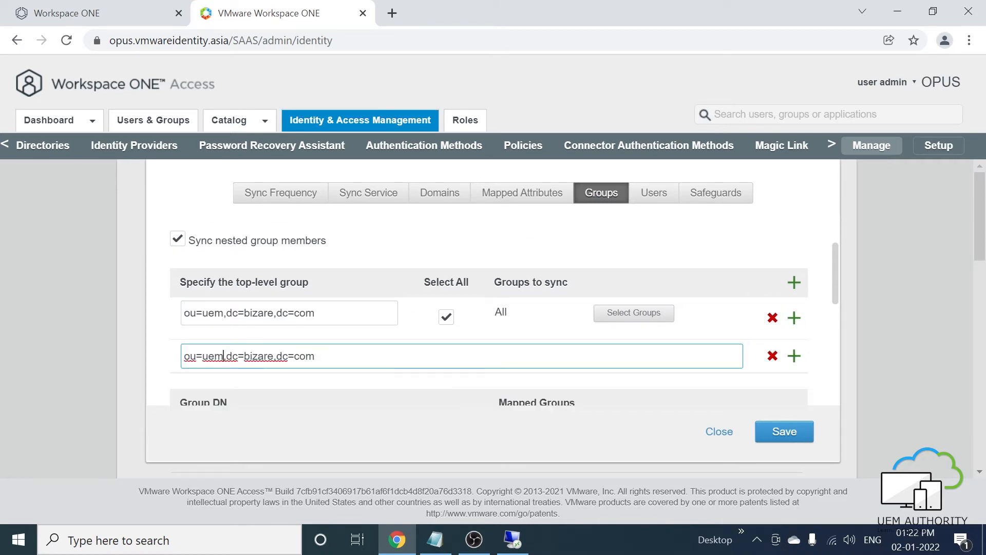
text(admin)
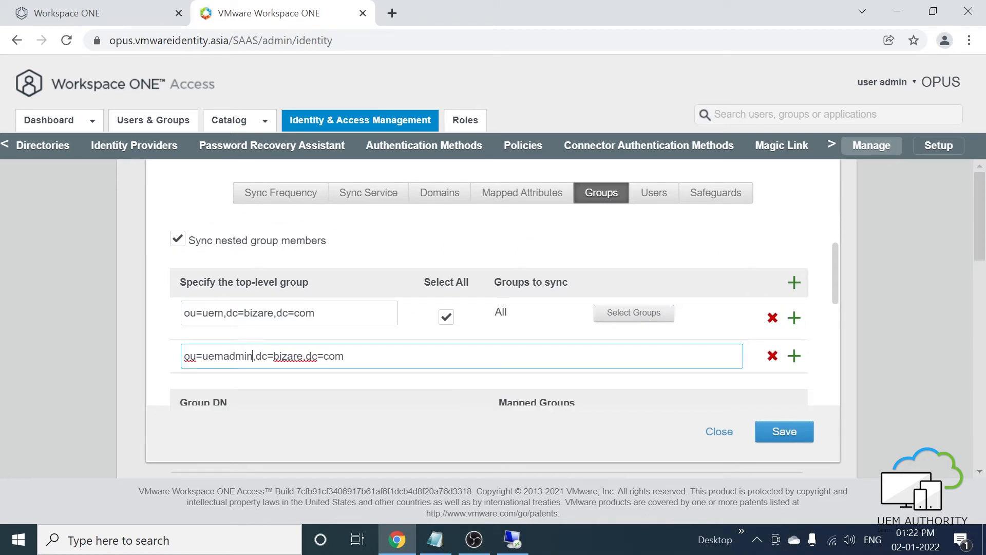
- Select all groups under the uemadmin unit, save the selection, and close the sync settings
click(762, 433)
click(446, 359)
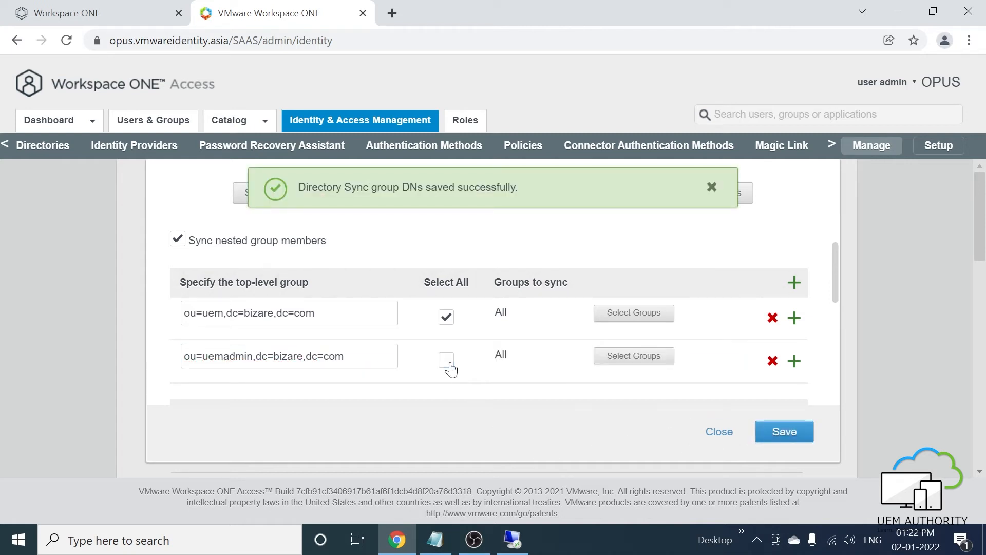
click(799, 437)
click(712, 188)
click(719, 431)
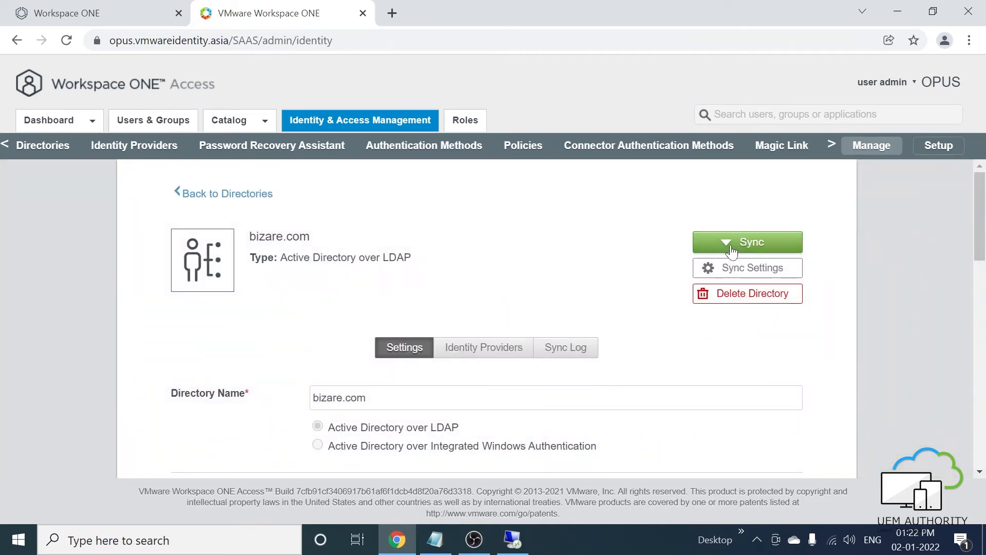
- Run a bizare.com directory sync without safeguards and dismiss the sync-started notice
click(742, 245)
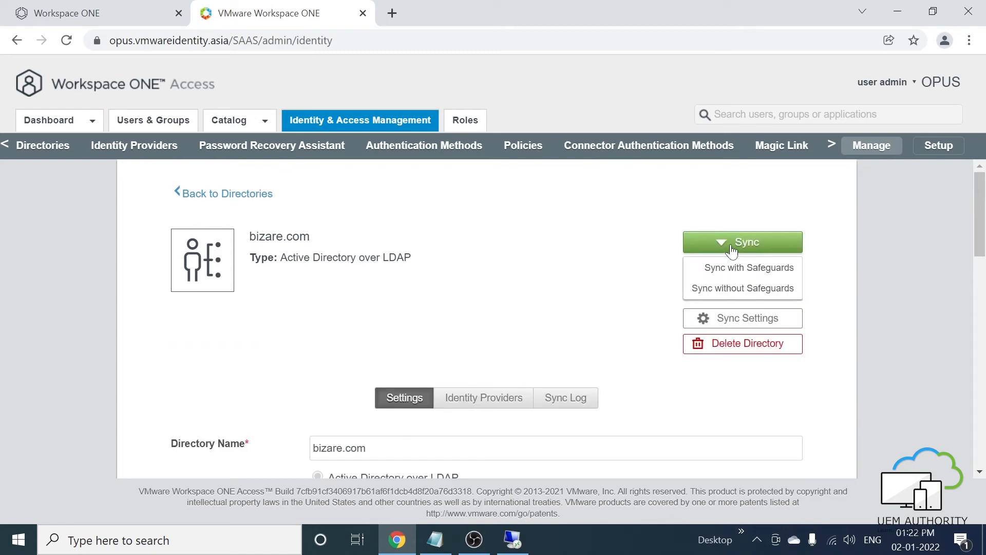
click(714, 288)
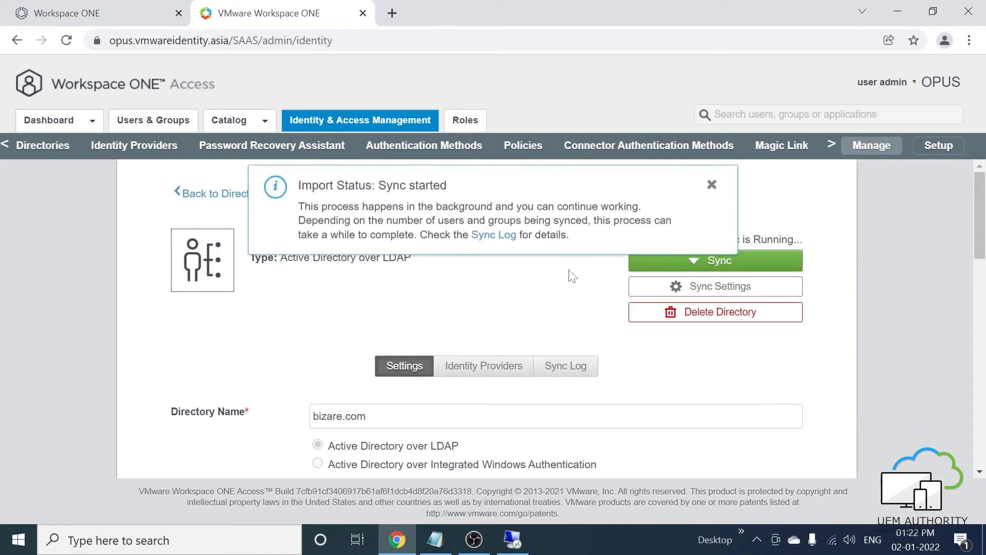
click(712, 187)
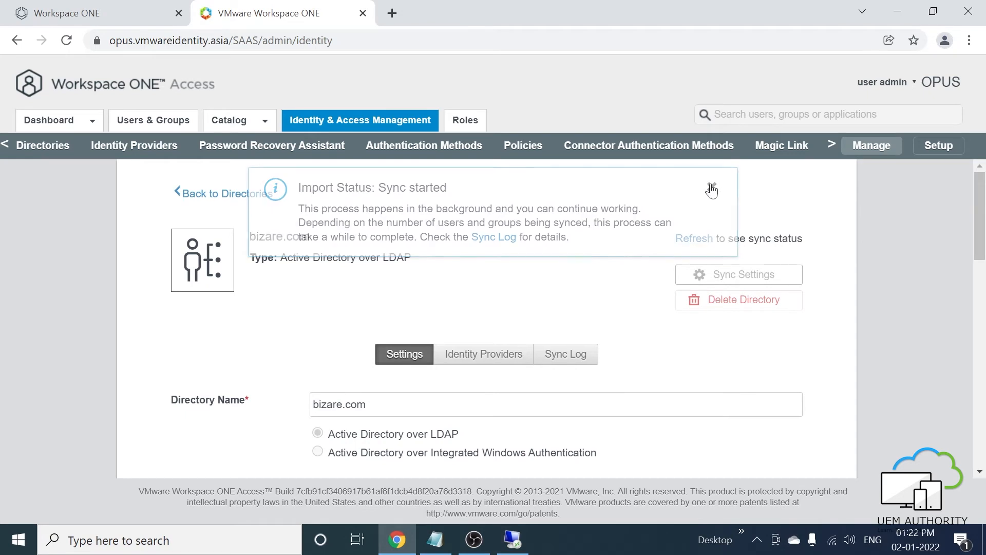
- Check the Sync Log showing 1 group and 0 users affected, then view the Groups list
scroll(574, 267, down, 1)
click(568, 276)
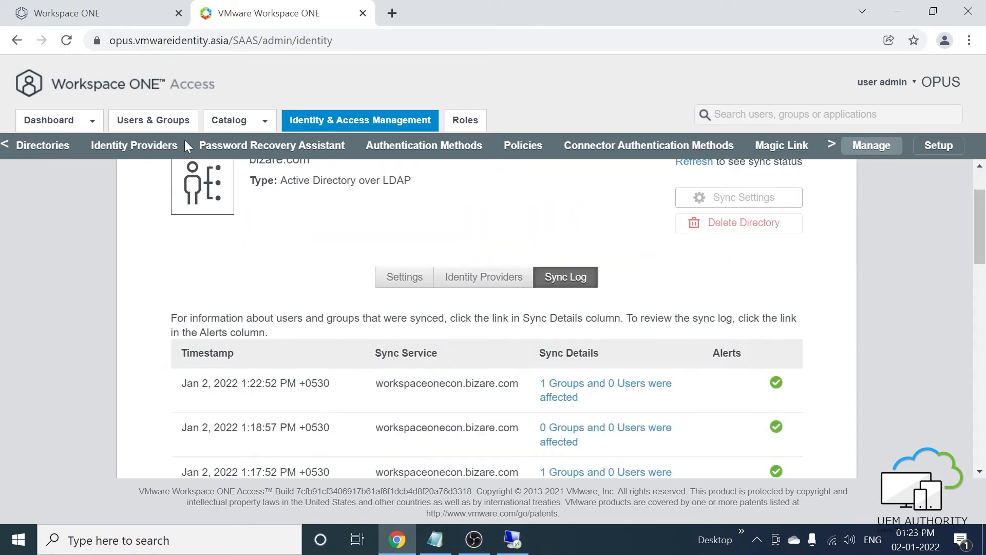
click(153, 119)
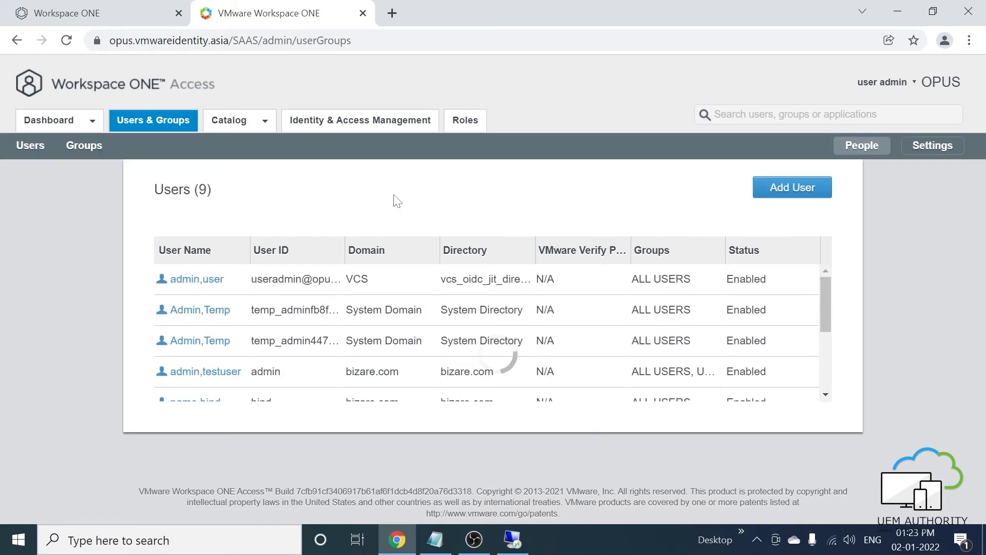
click(85, 147)
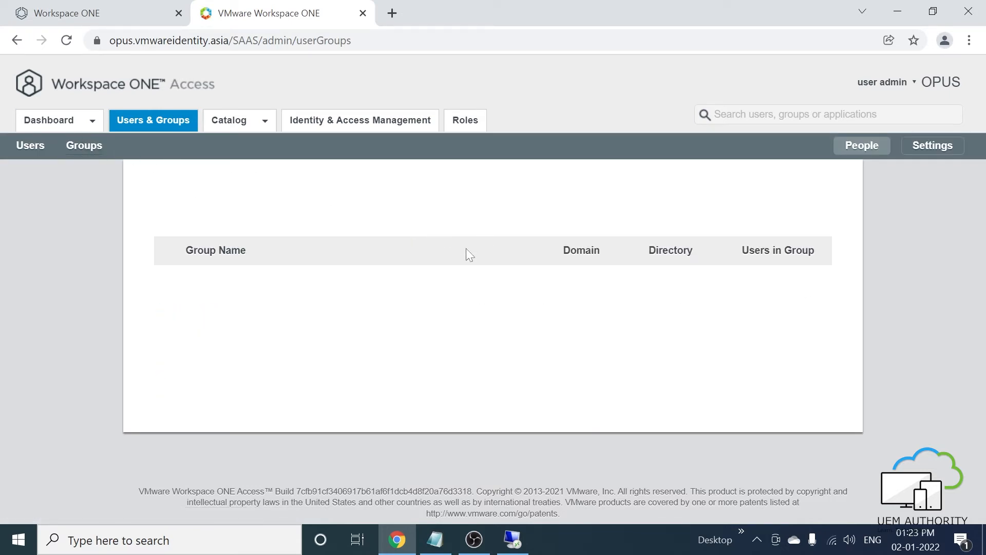
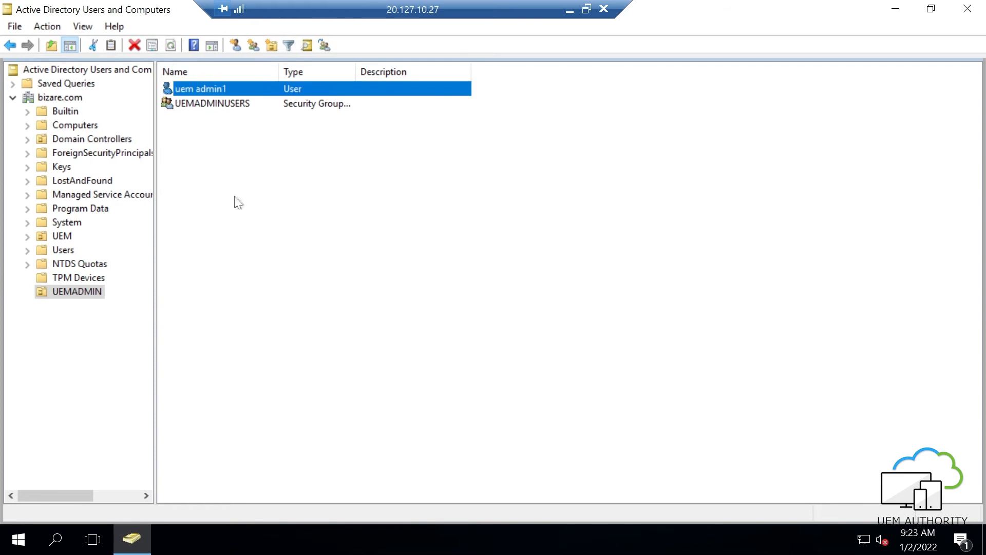
- Give the uem admin1 user an e-mail address in its properties
double_click(227, 88)
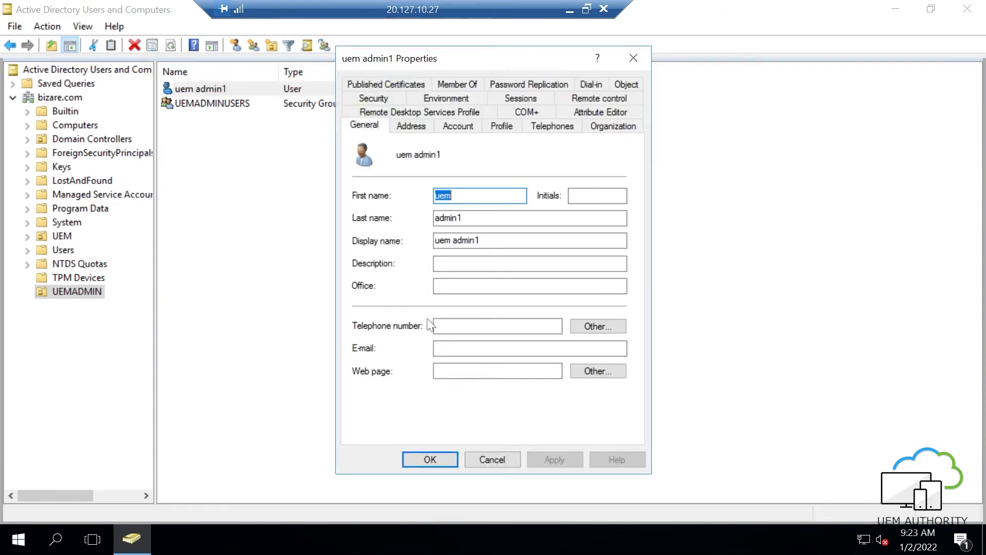
click(448, 349)
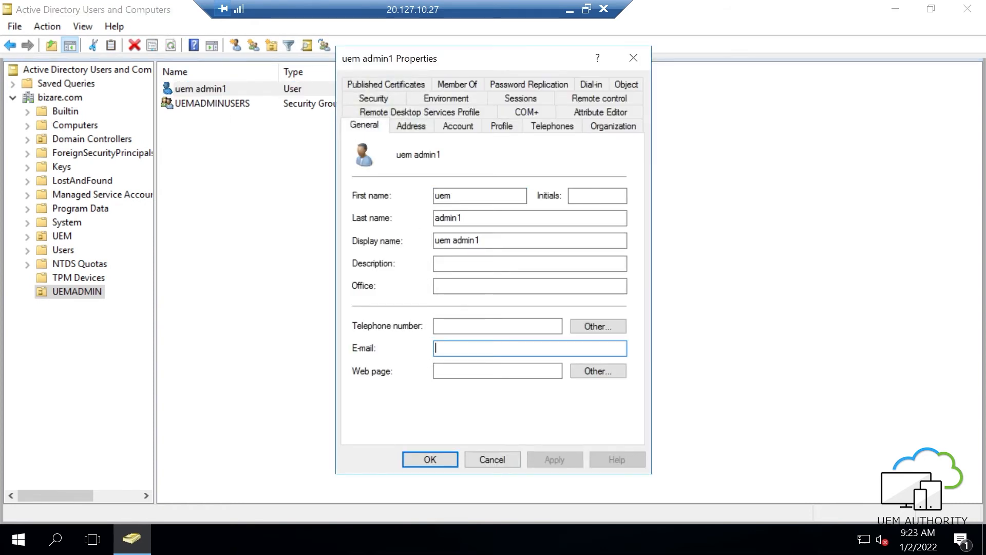
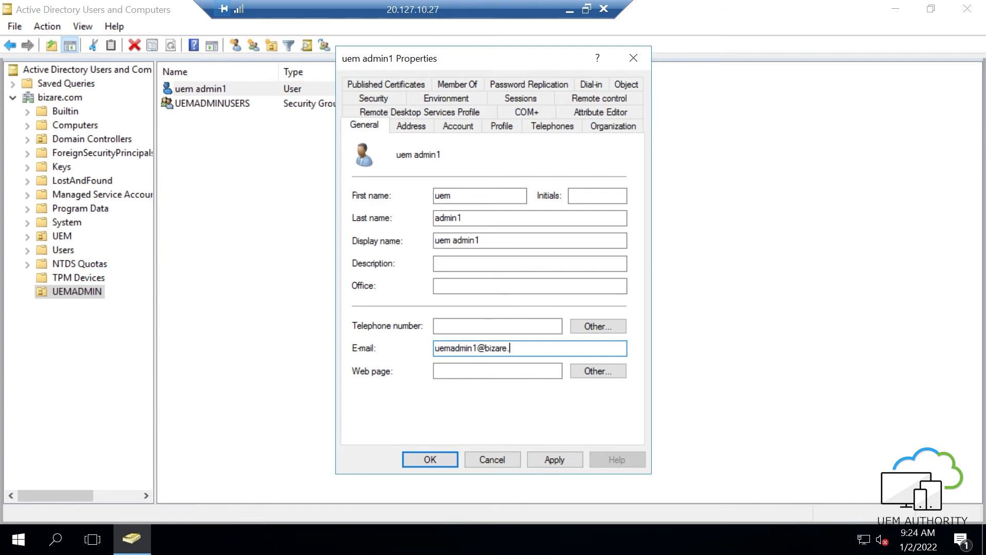
click(557, 452)
click(432, 460)
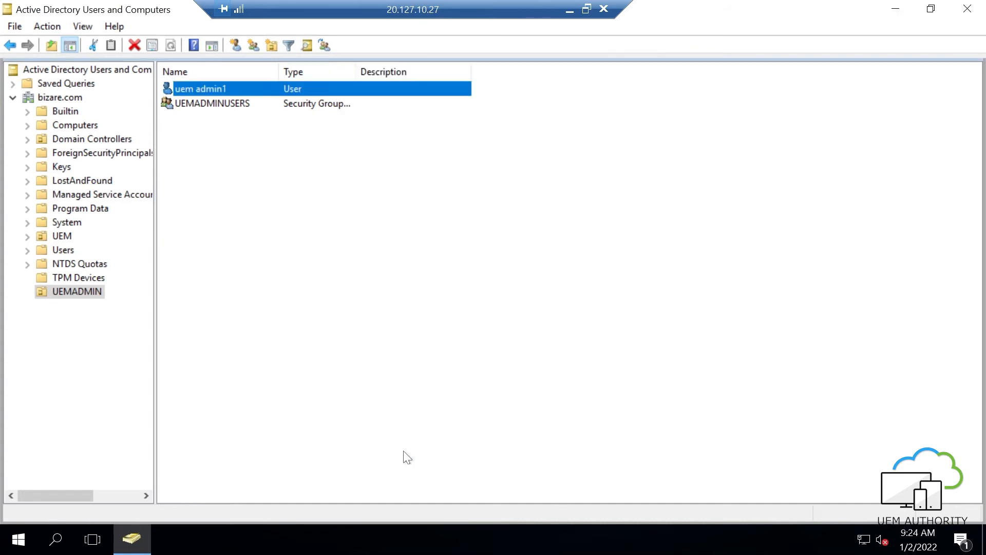
- Add uem admin1 as a member of the UEMADMINUSERS group
double_click(222, 103)
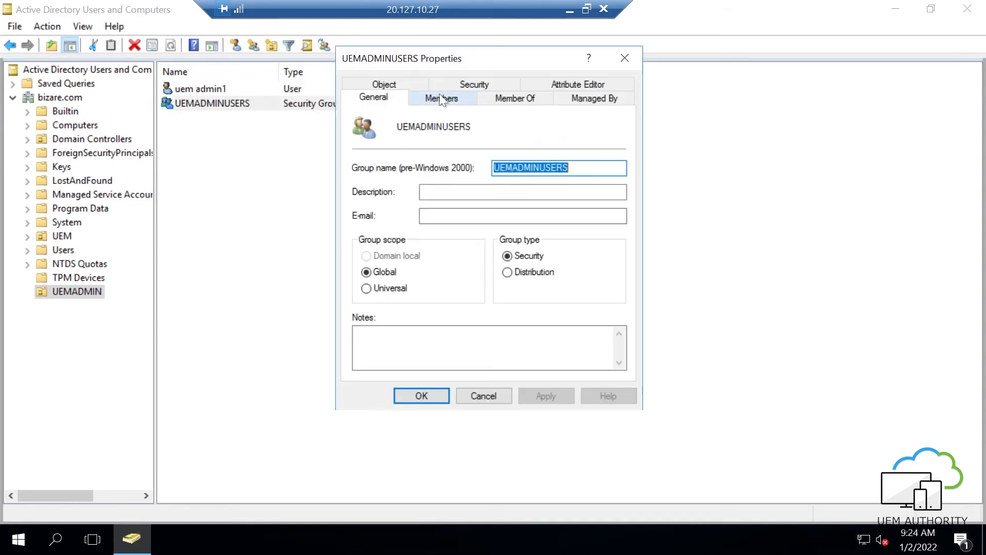
click(440, 98)
click(384, 351)
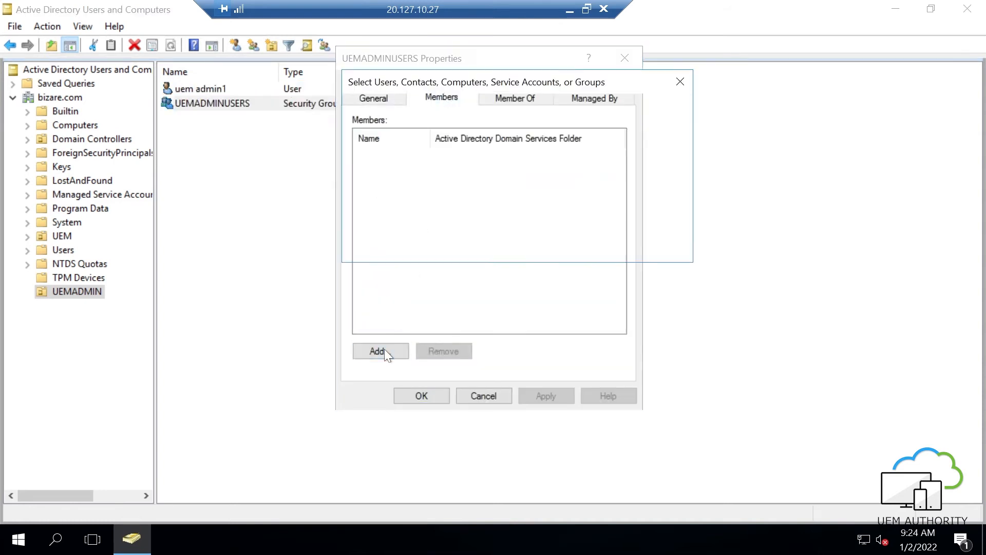
text(uem)
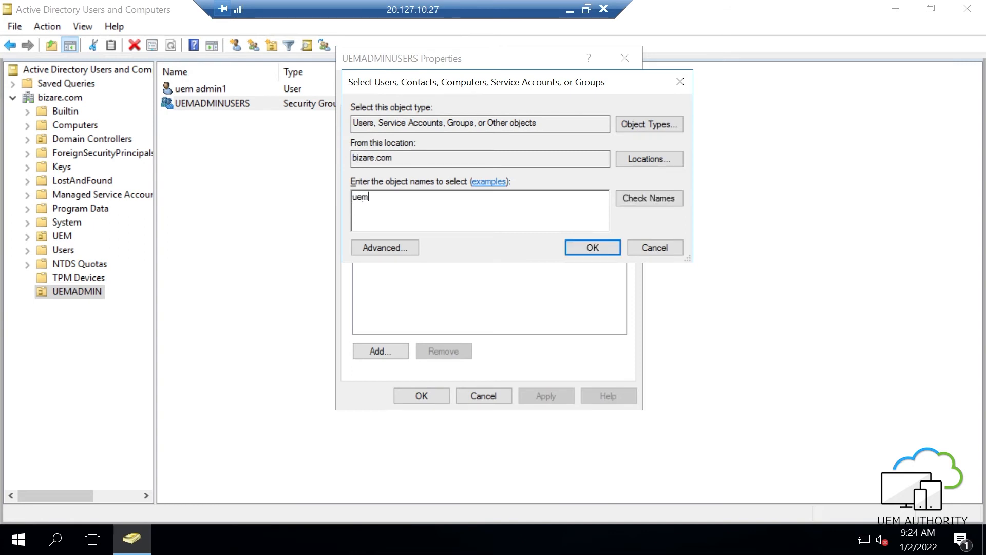
key(Return)
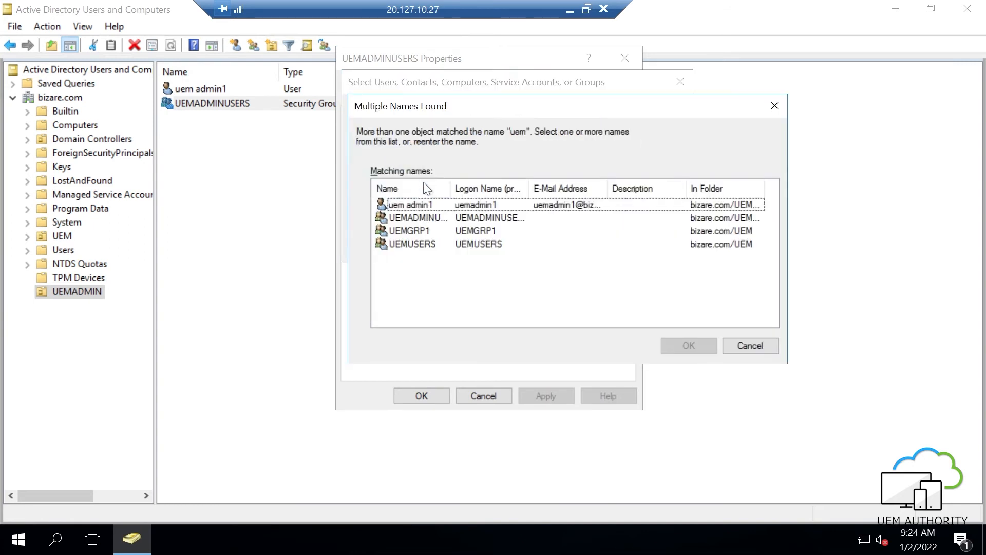
double_click(417, 205)
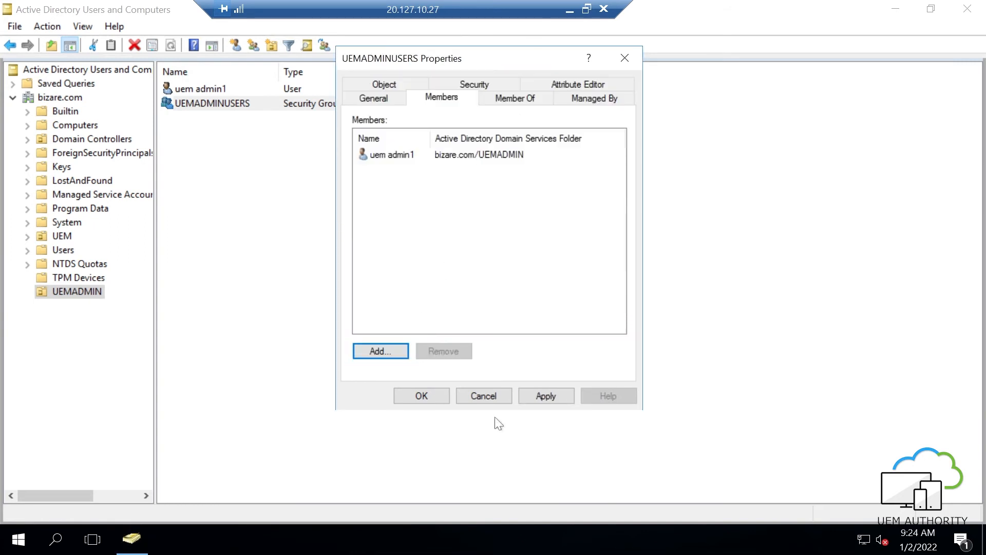
click(549, 398)
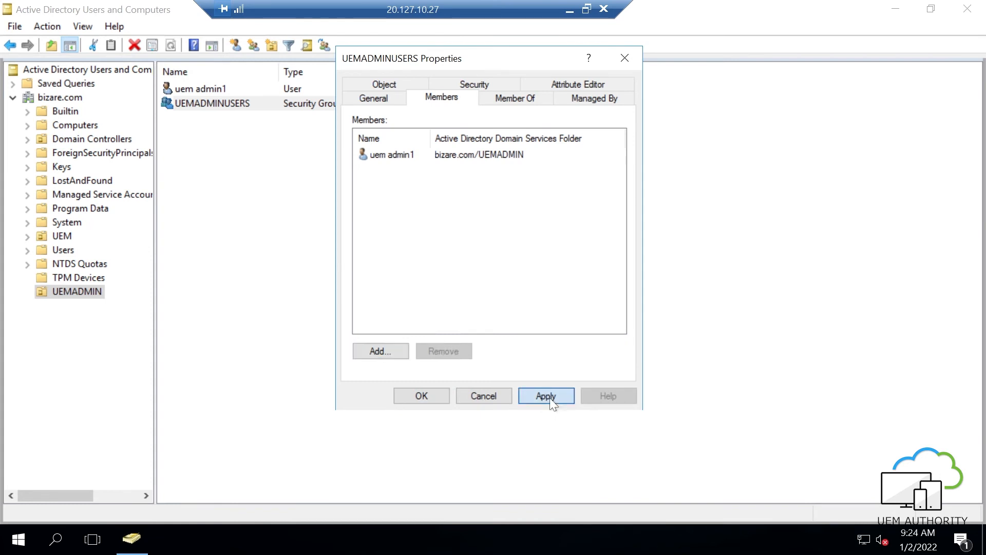
click(405, 400)
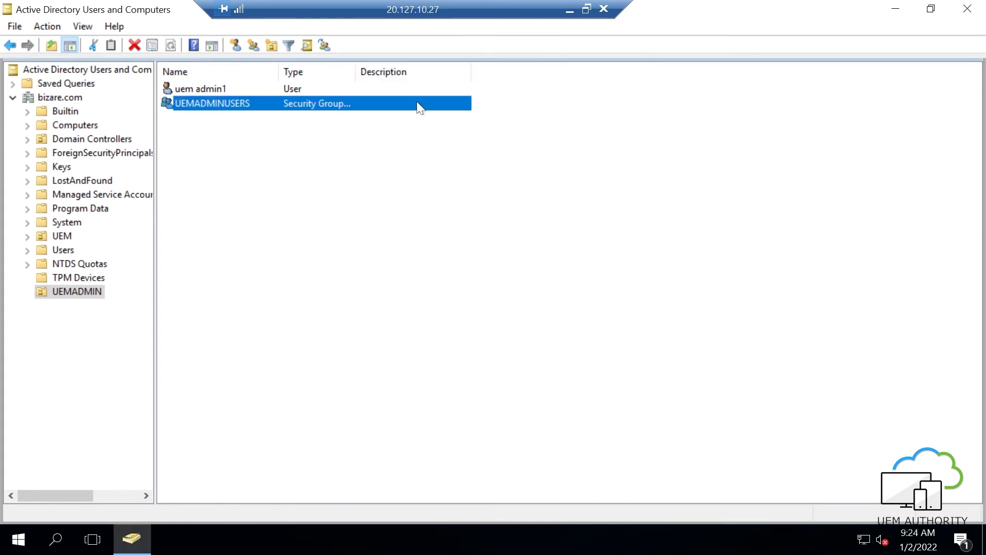
- Run a bizare.com directory sync without safeguards in Workspace ONE Access
click(570, 14)
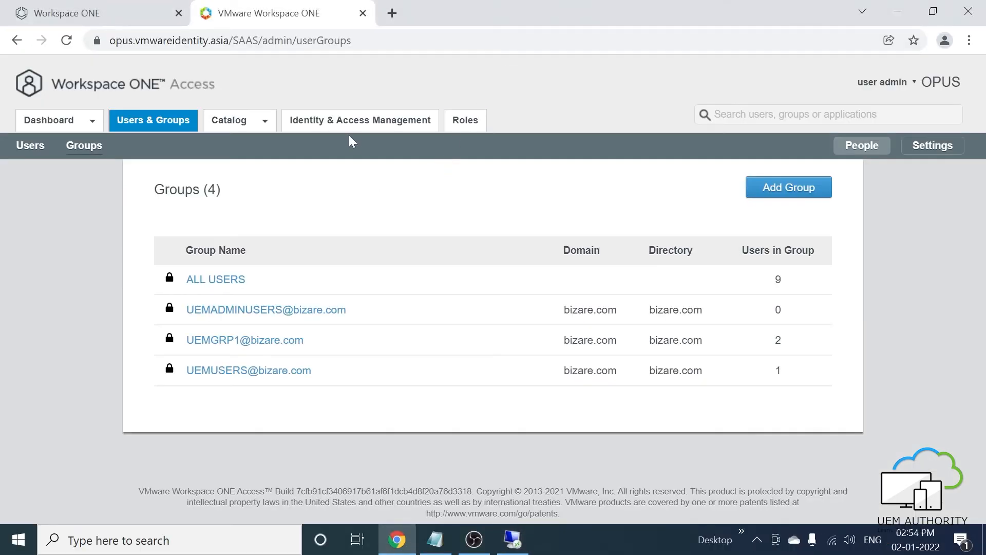
click(353, 120)
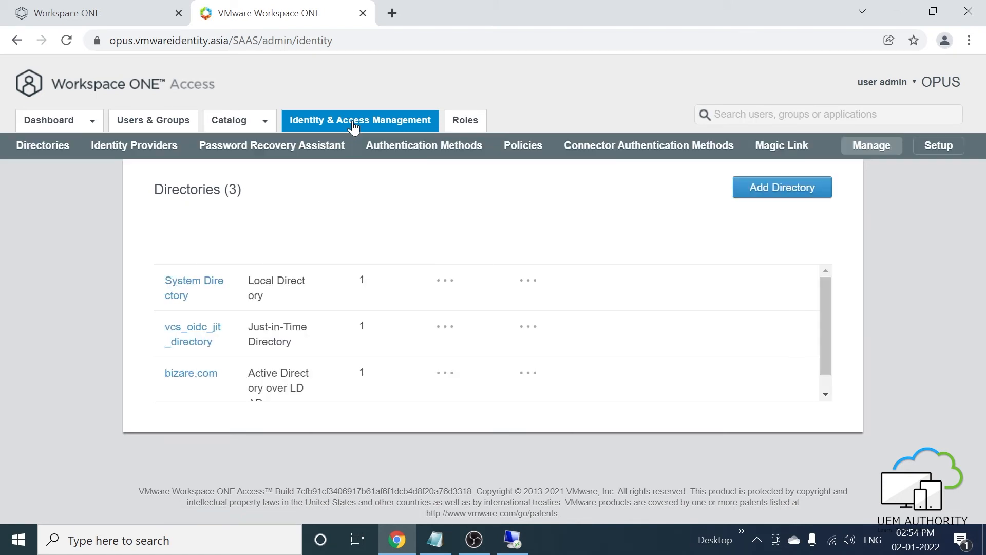
scroll(300, 317, down, 2)
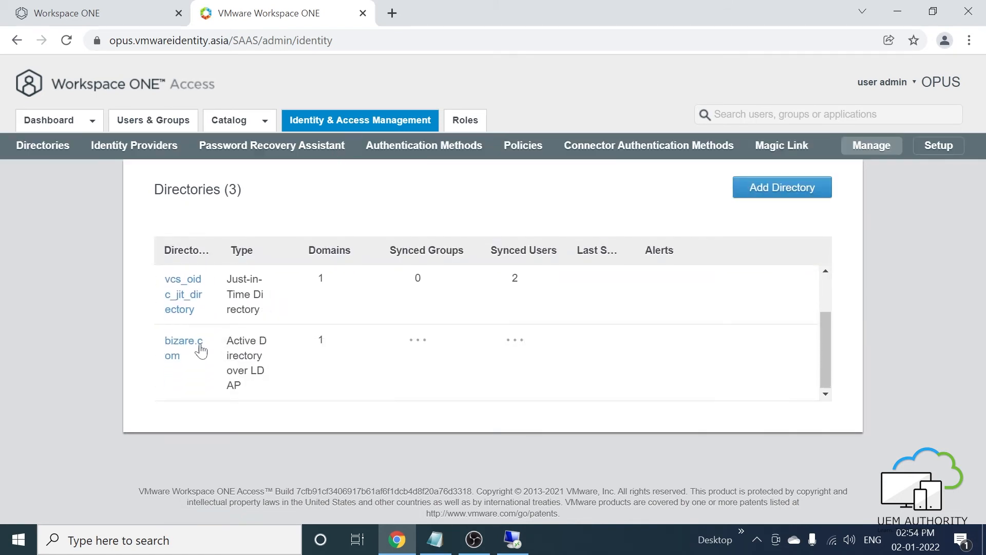
click(185, 349)
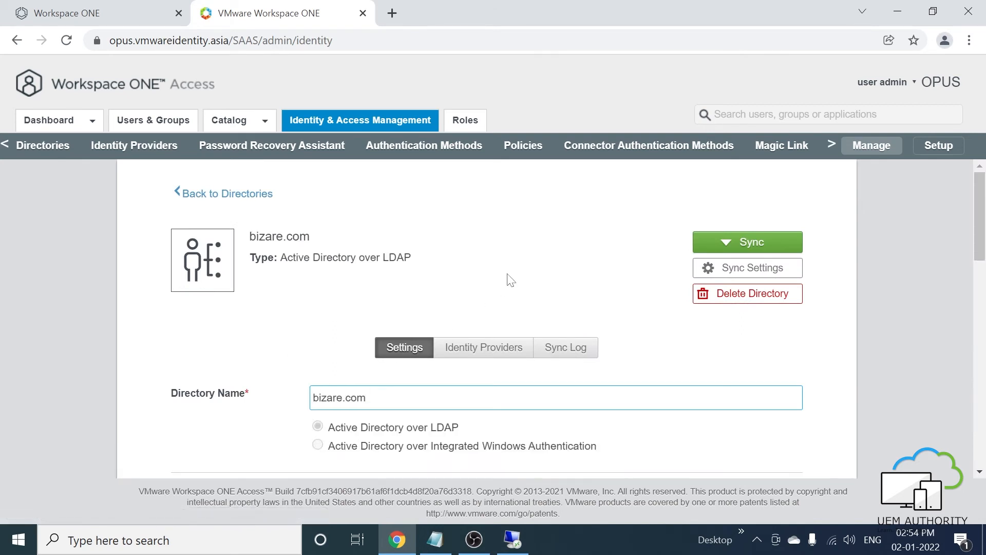
click(726, 242)
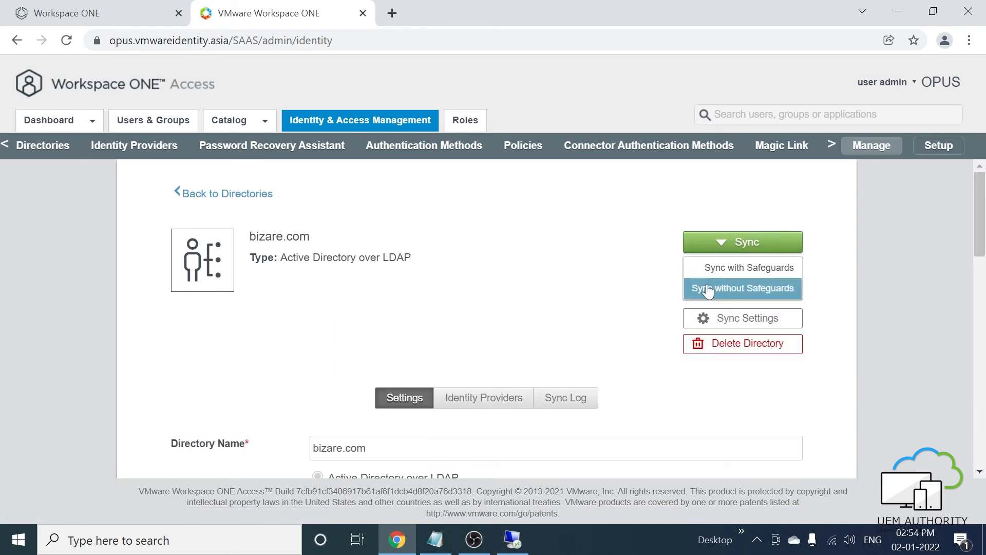
click(743, 288)
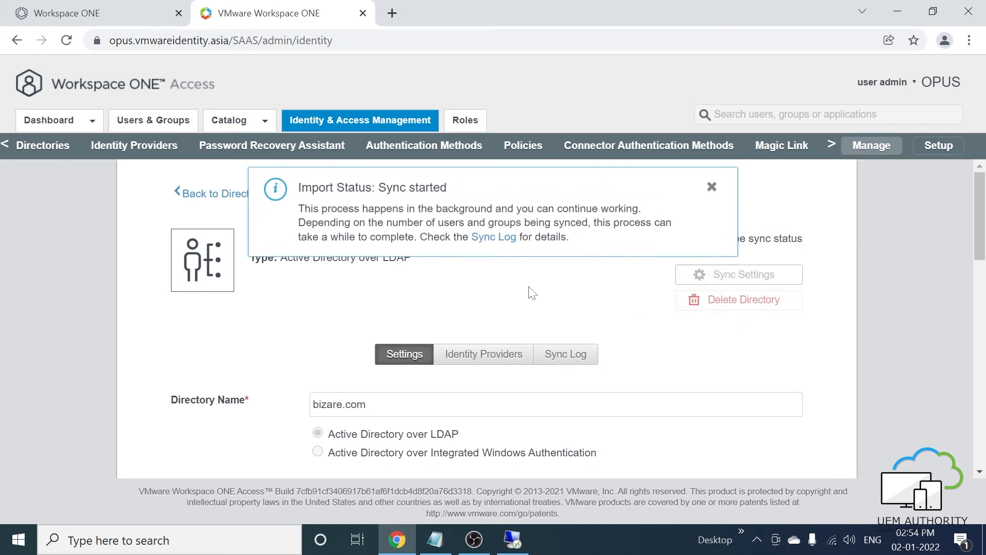
click(712, 187)
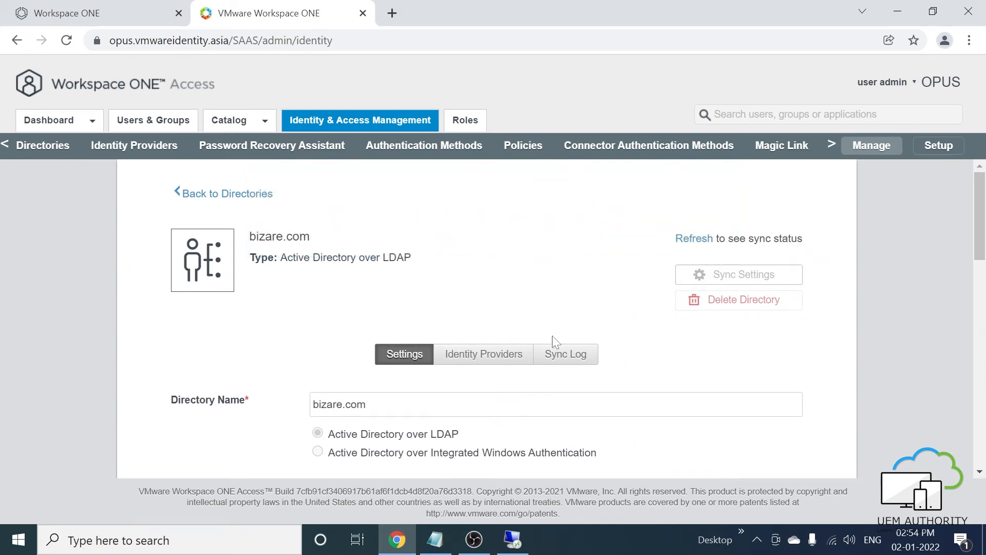
- Check the Sync Log: the latest sync affected 0 groups and 1 user, uem admin1
click(566, 354)
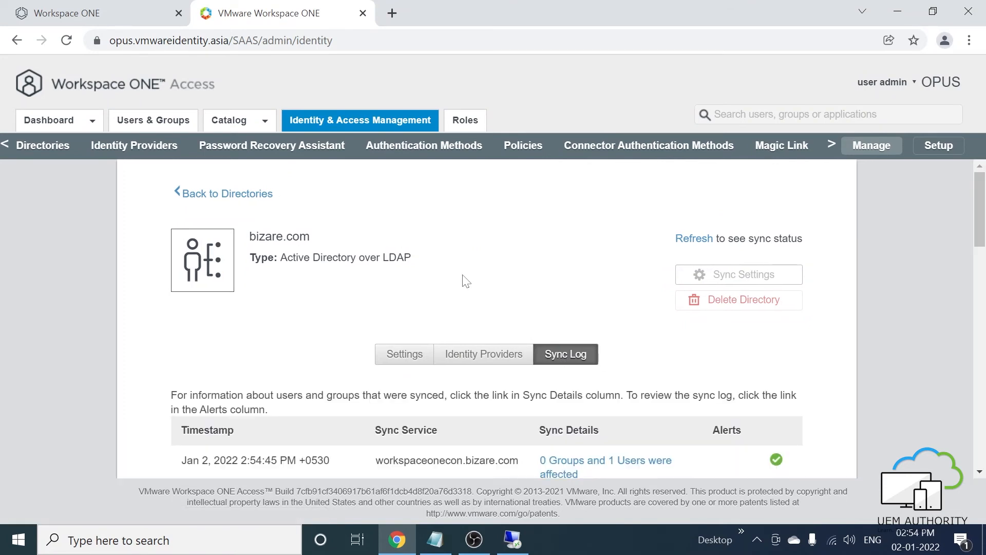
scroll(466, 281, down, 1)
scroll(466, 282, down, 1)
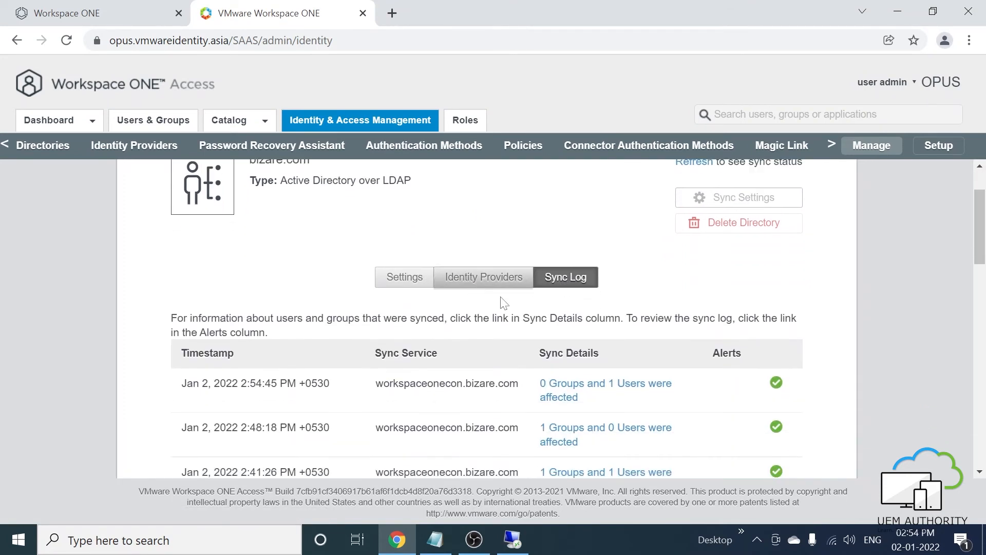
click(568, 387)
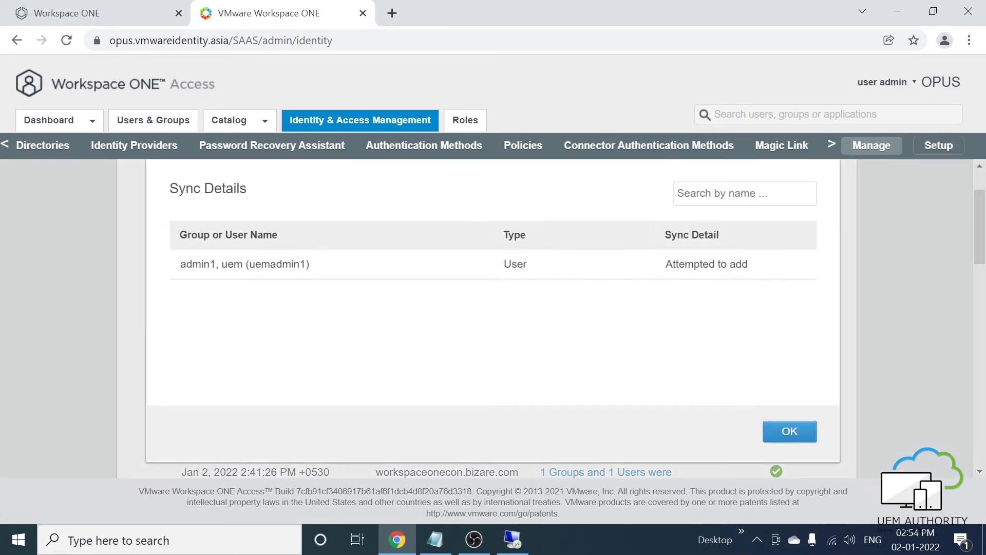
click(781, 433)
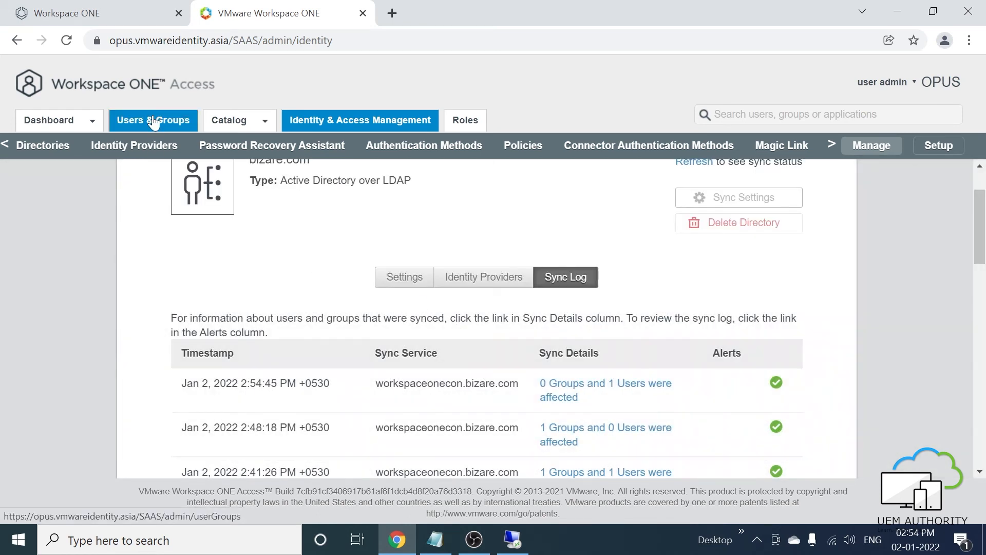
click(178, 126)
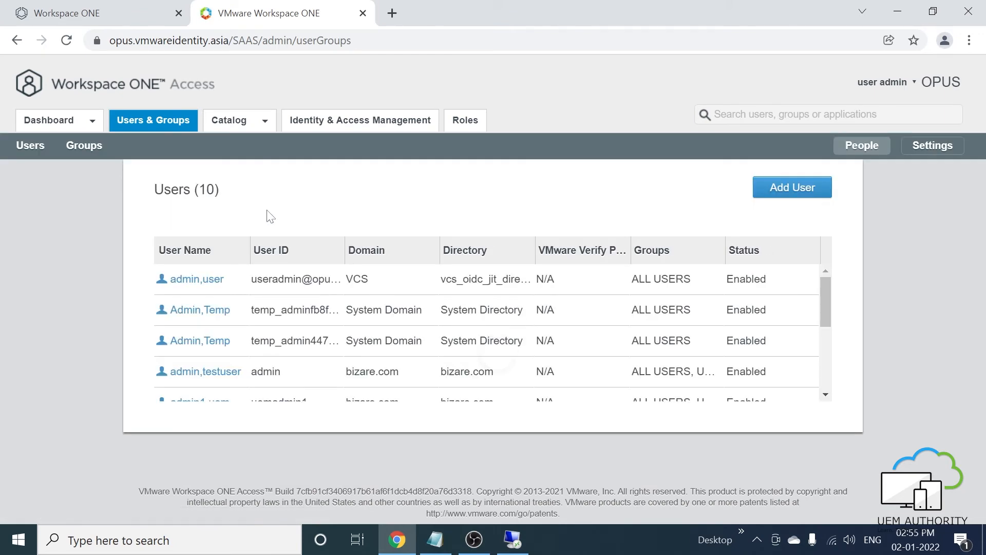
scroll(242, 334, down, 3)
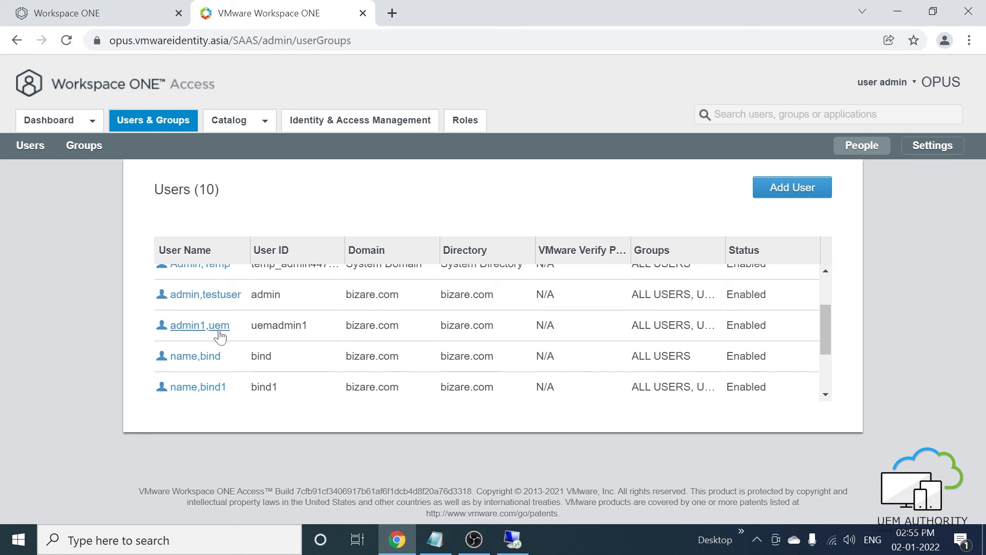
click(86, 152)
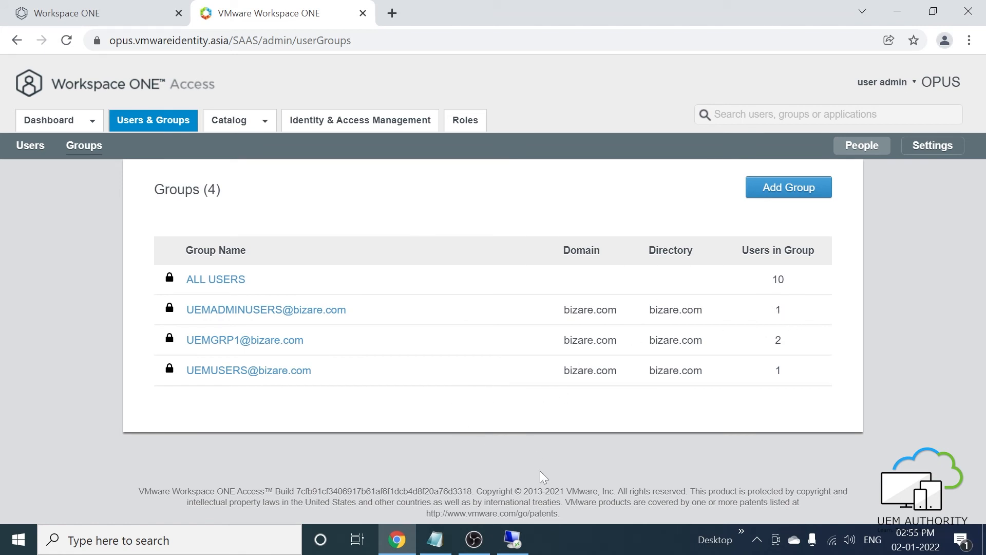
click(512, 539)
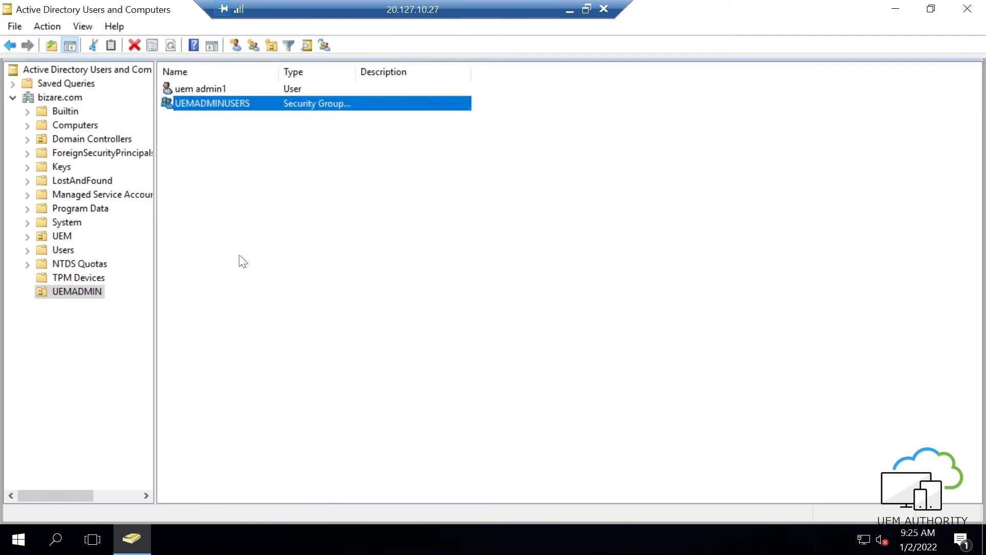
- Start a new user in UEMADMIN named uem admin2 with logon name uemadmin2
right_click(220, 146)
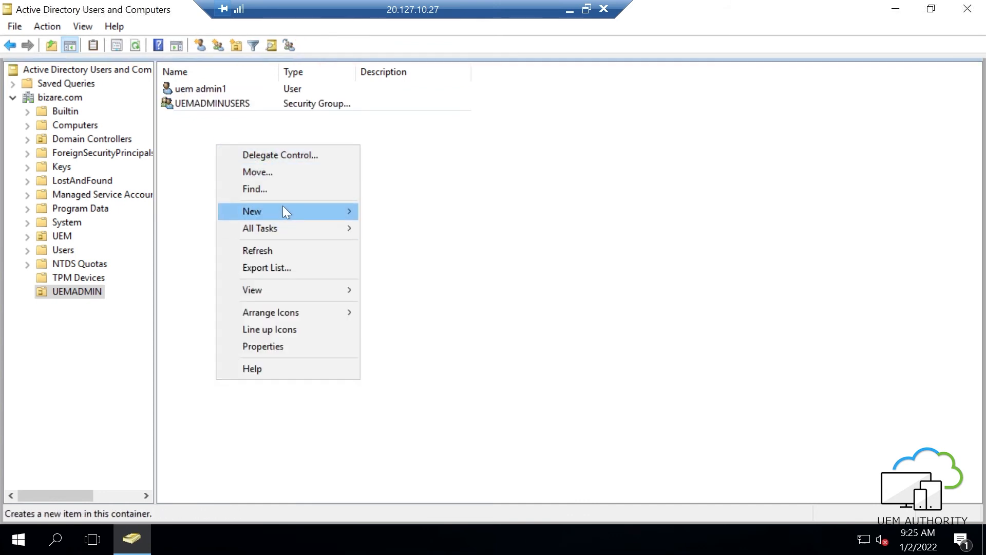
mouse_move(283, 210)
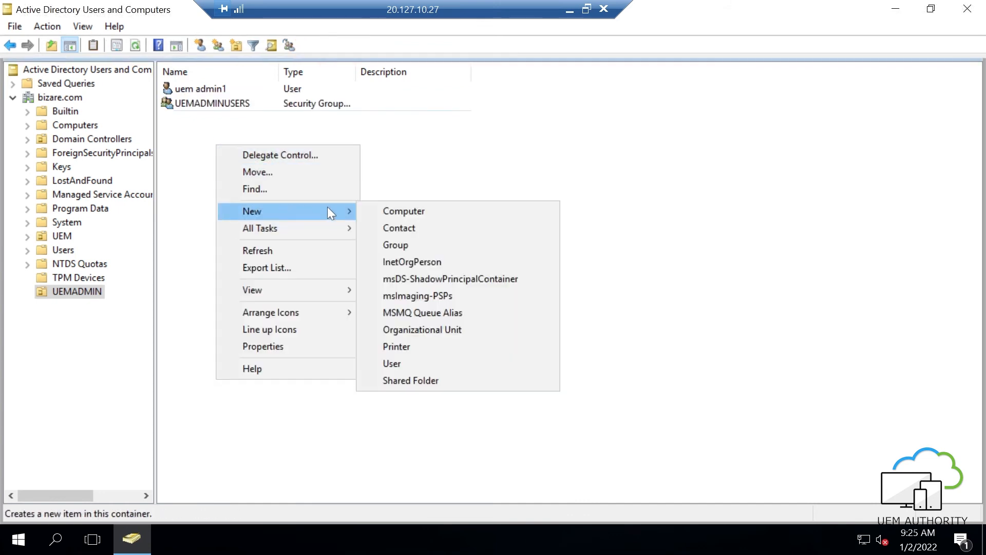
click(394, 362)
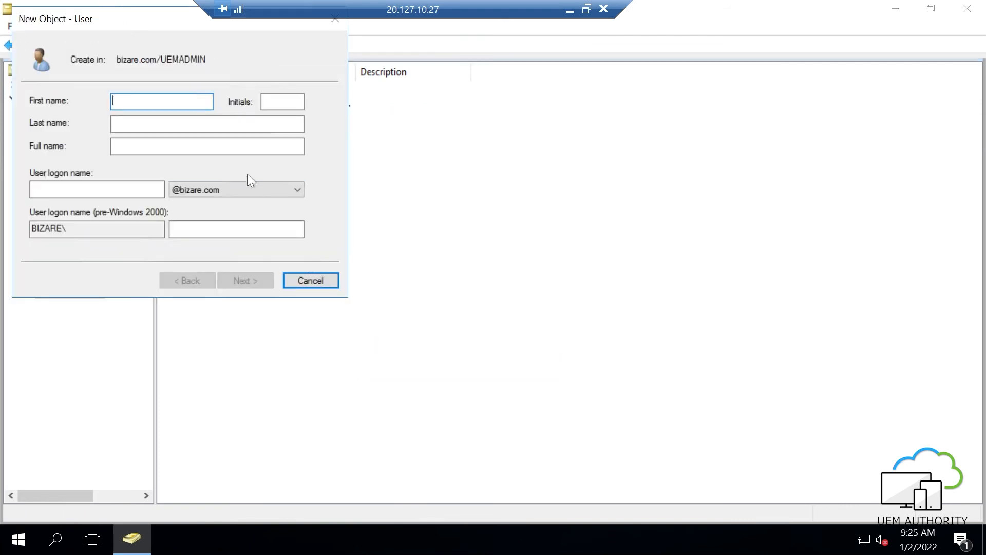
text(uem)
key(Tab)
key(Tab)
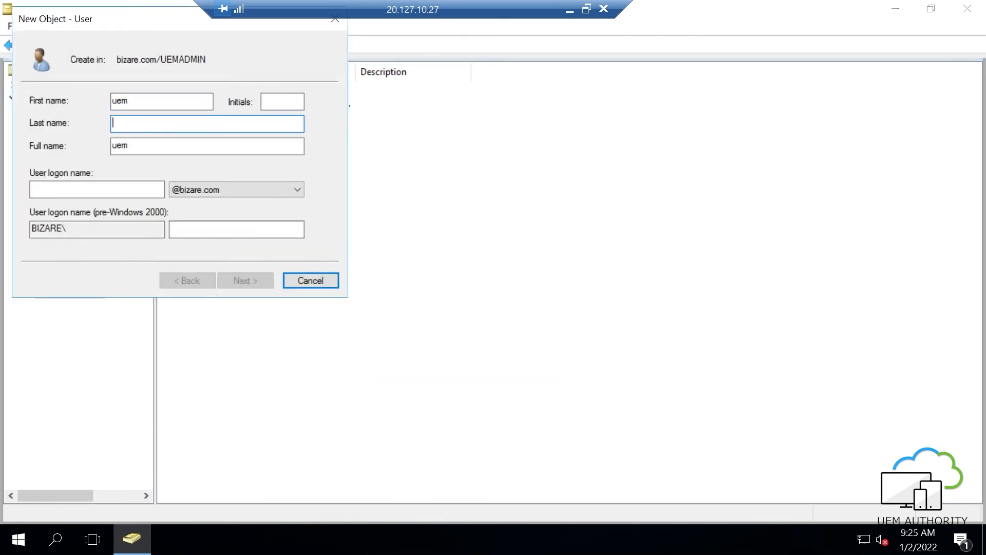
text(admin2)
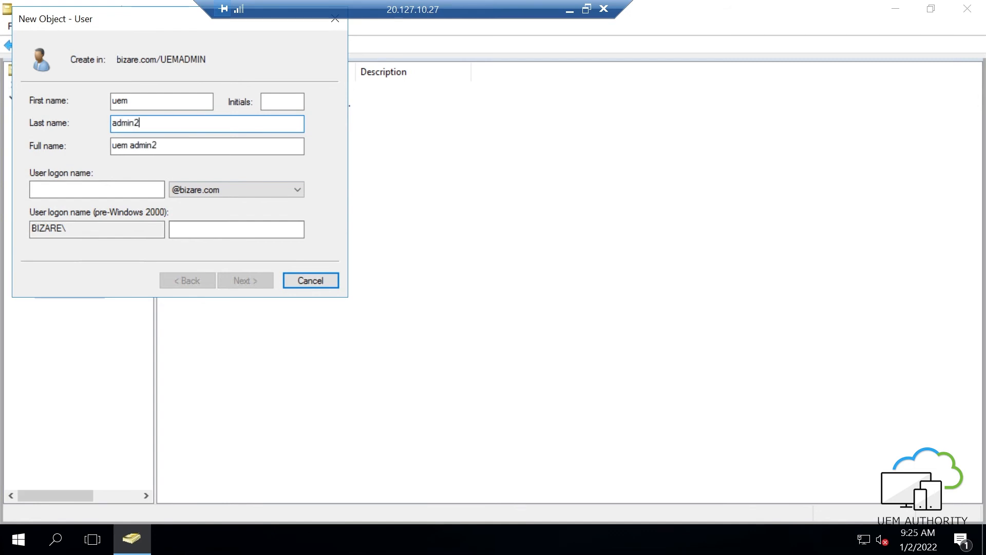
key(Tab)
key(Tab)
text(u)
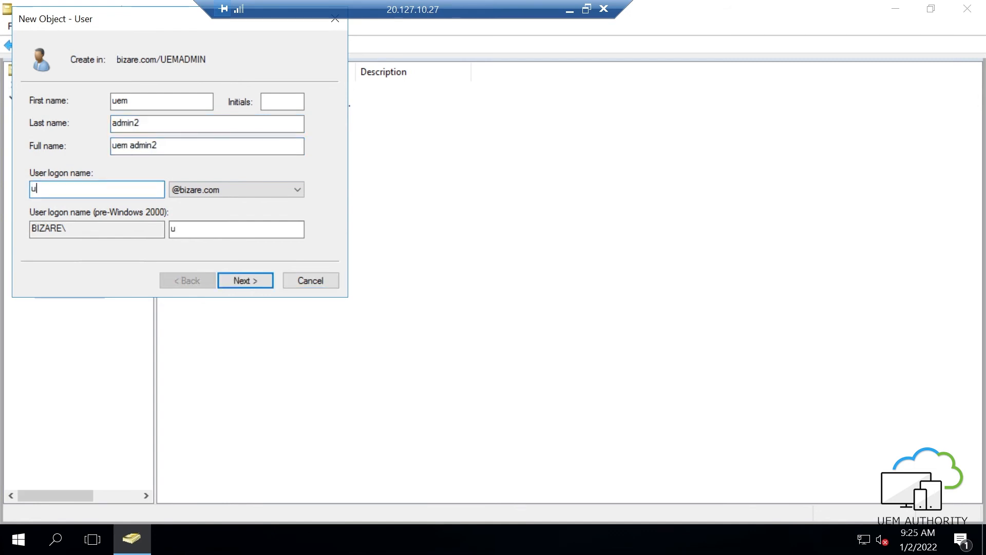
text(emadmin2)
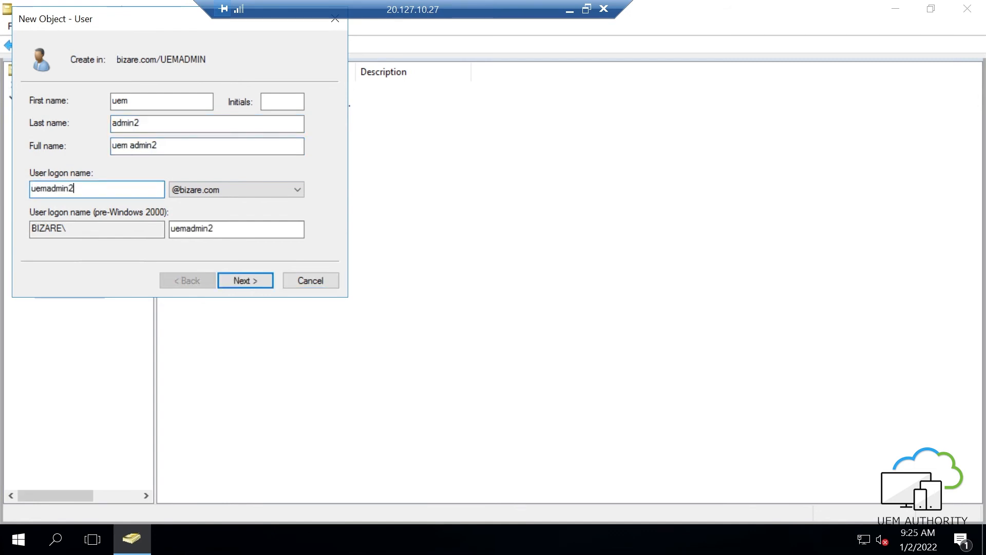
- Set and confirm the account password, finish creating uem admin2, and open UEMADMINUSERS properties
click(253, 280)
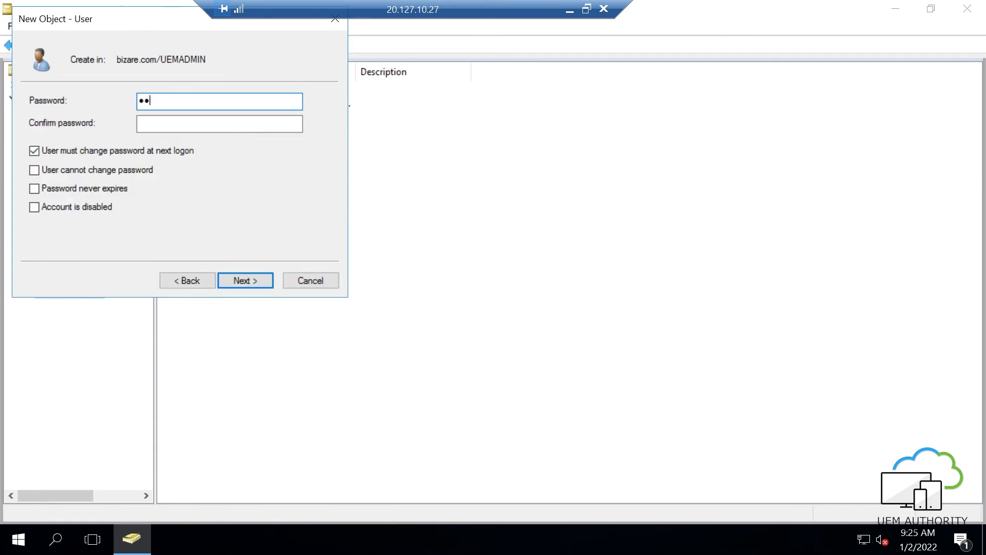
text(••••••••)
key(Tab)
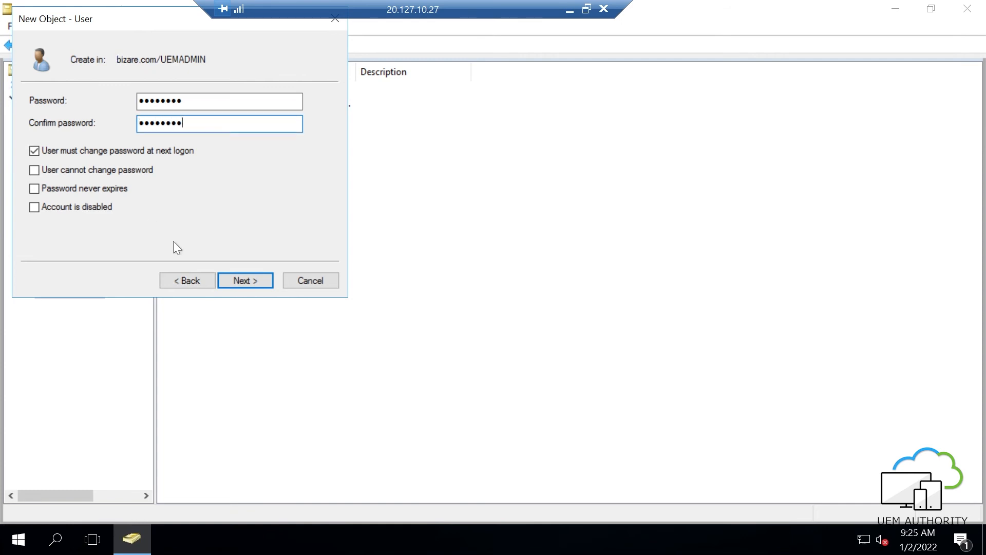
text(••••••••)
click(239, 279)
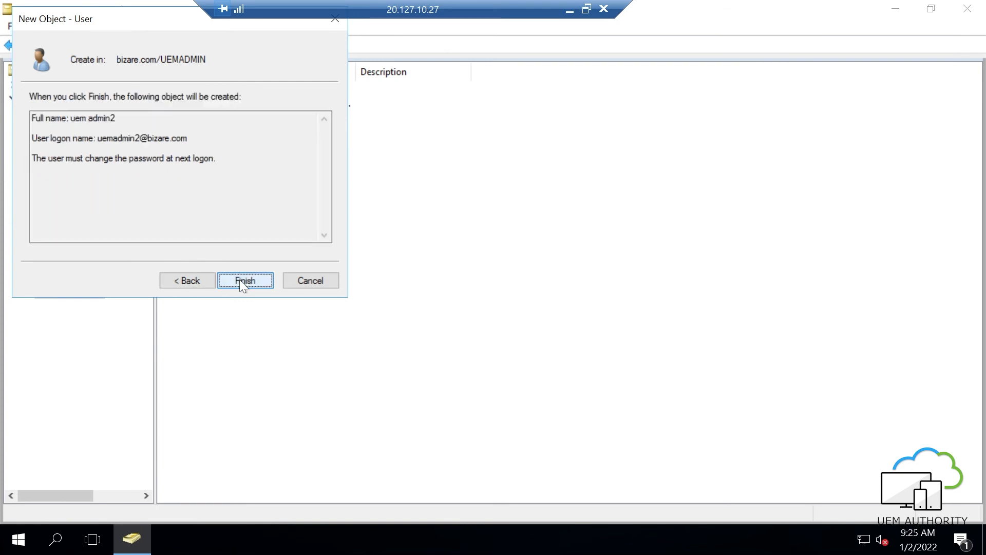
click(239, 279)
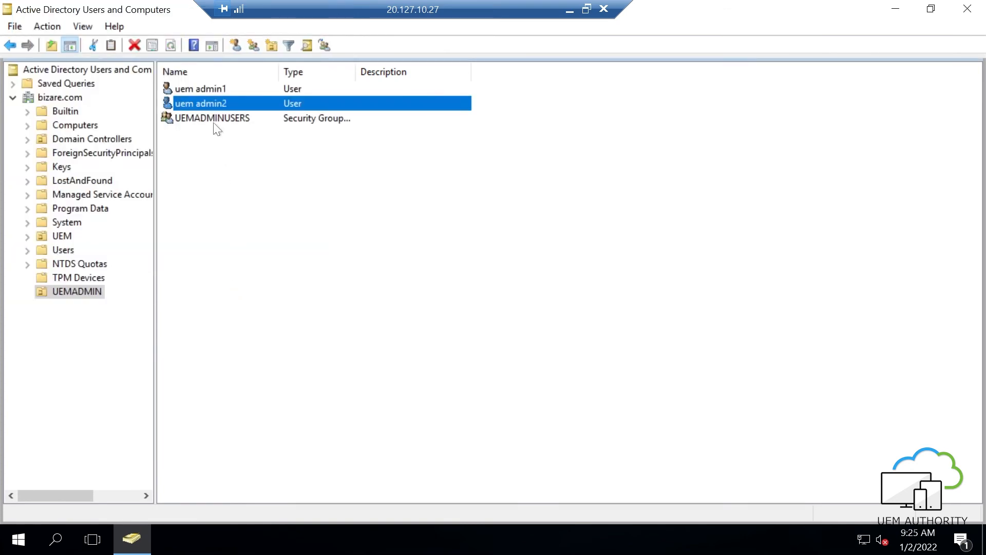
double_click(214, 121)
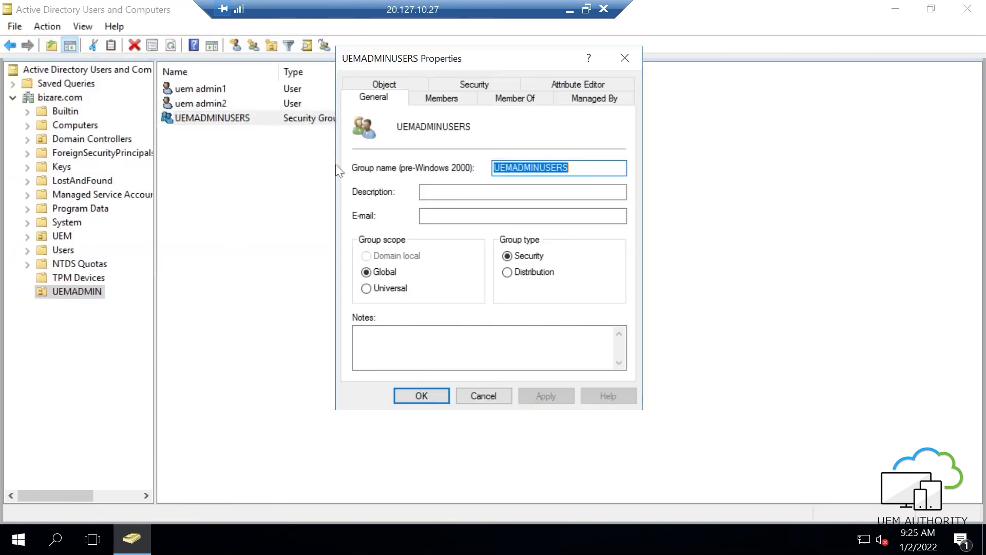
- Add uem admin2 to the UEMADMINUSERS members and apply the change
click(428, 99)
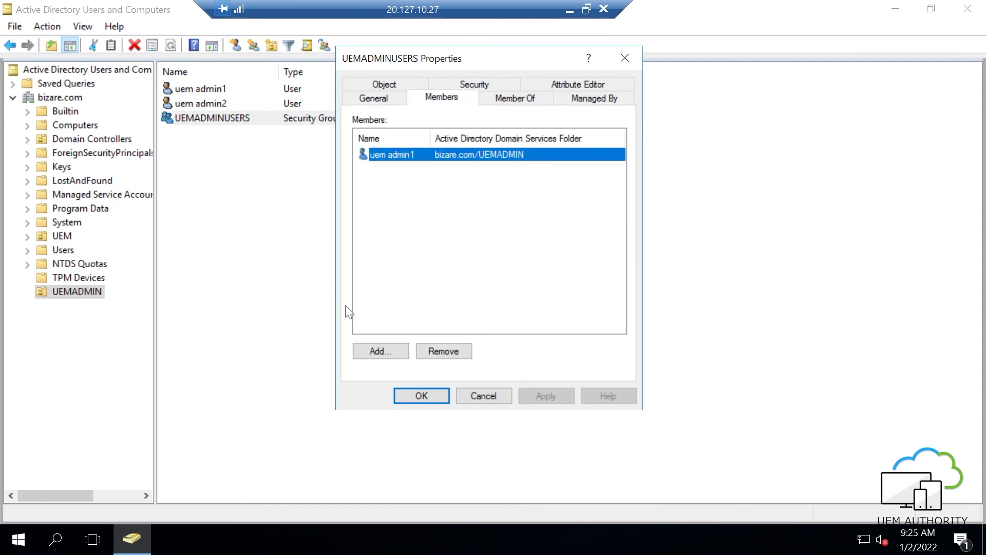
click(376, 351)
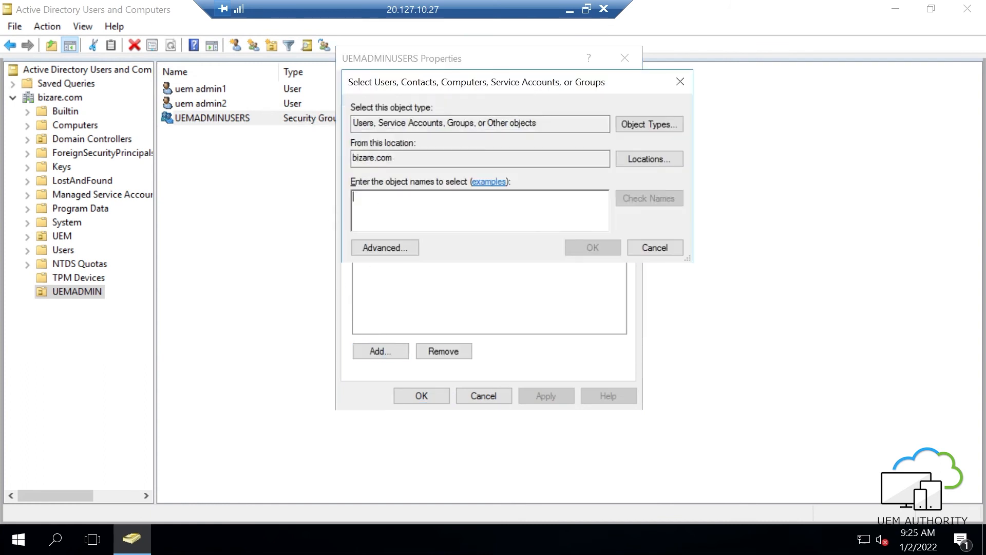
text(uem)
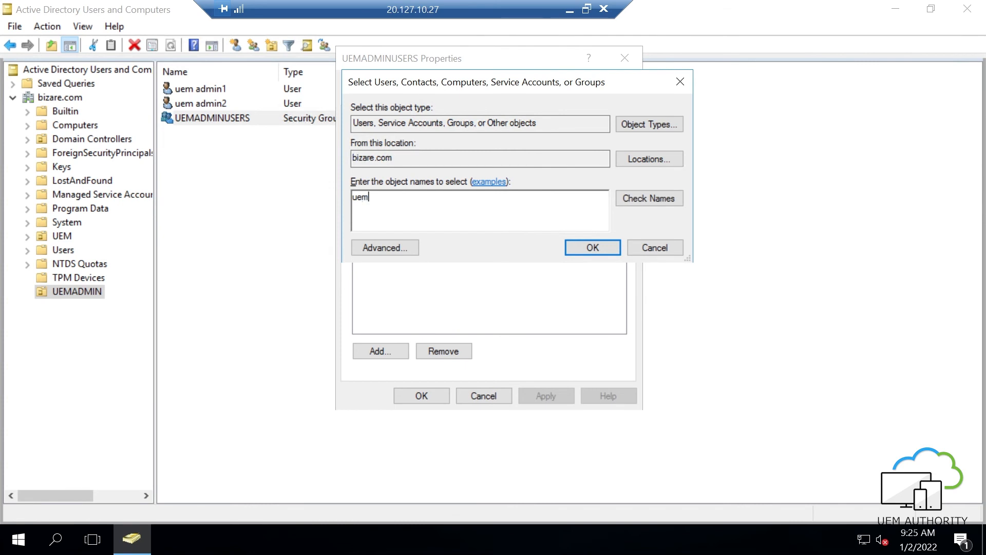
key(Return)
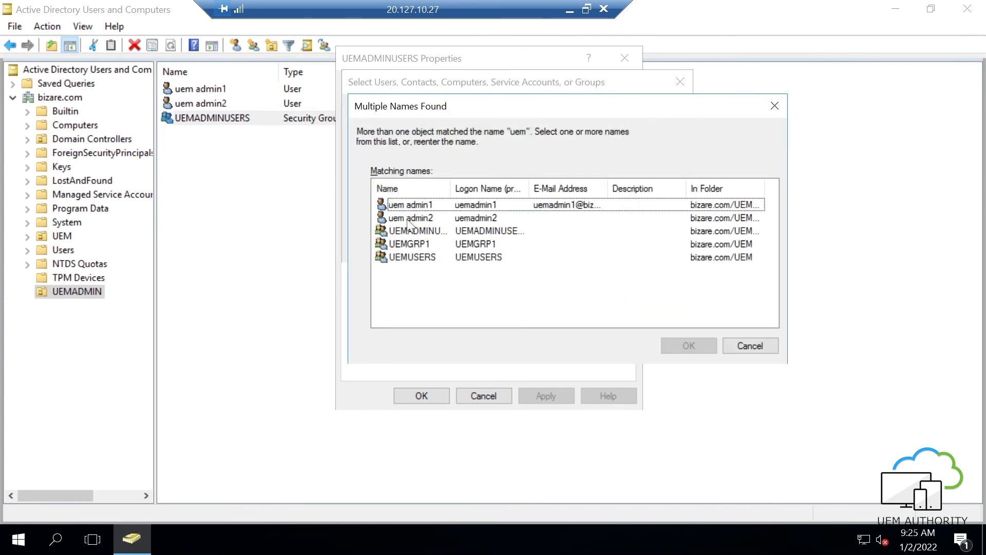
click(407, 219)
click(688, 345)
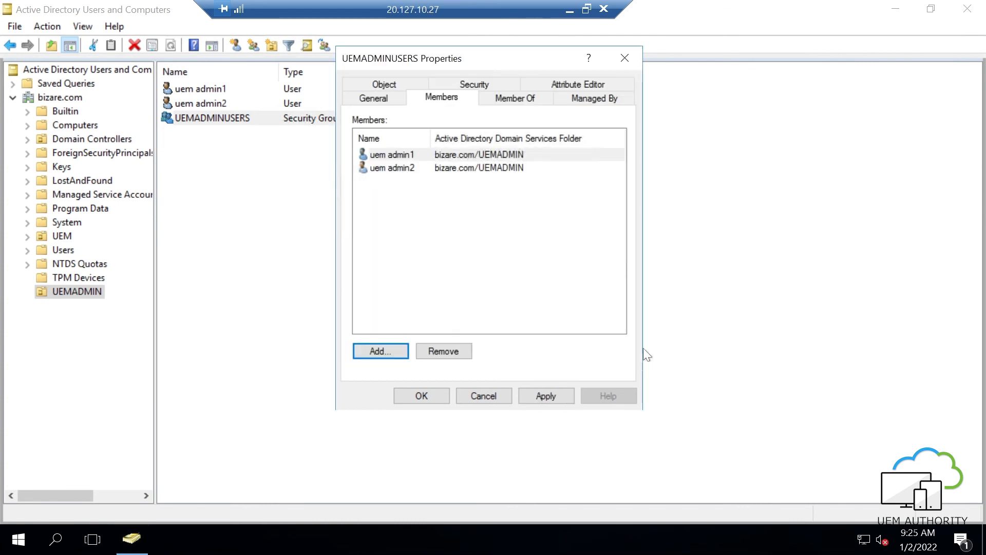
click(546, 394)
click(412, 396)
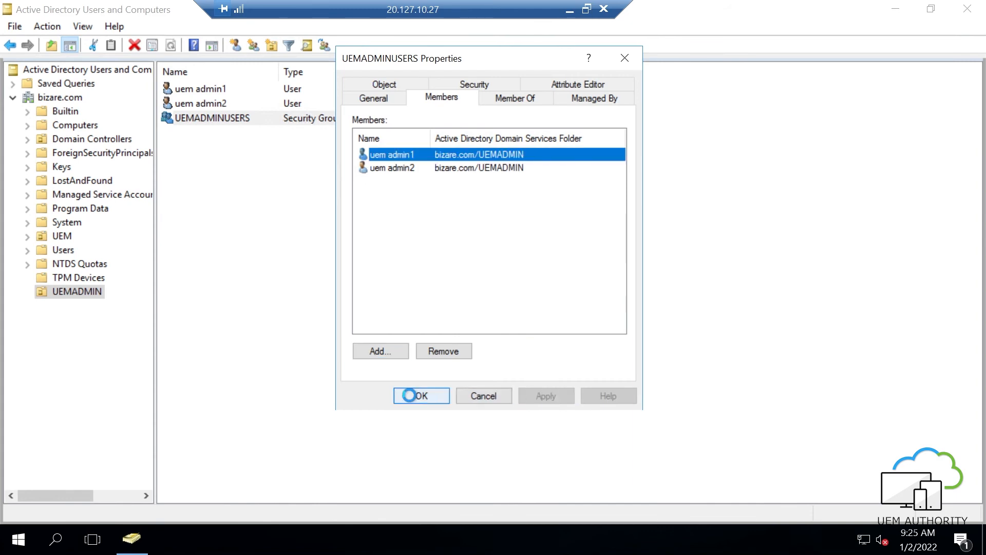
click(571, 10)
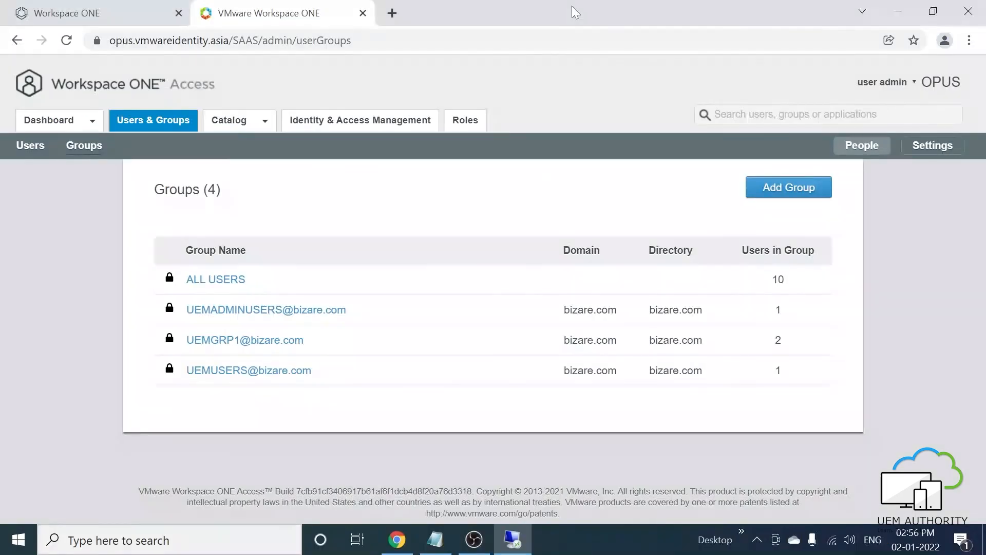
- Resync bizare.com without safeguards; the Sync Log shows 0 groups and 0 users affected
click(367, 123)
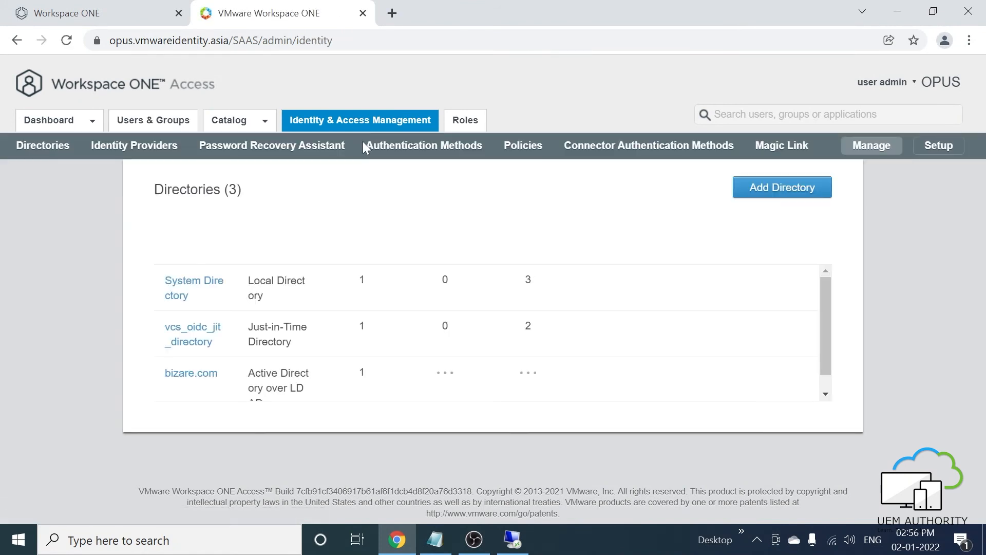
scroll(287, 334, down, 3)
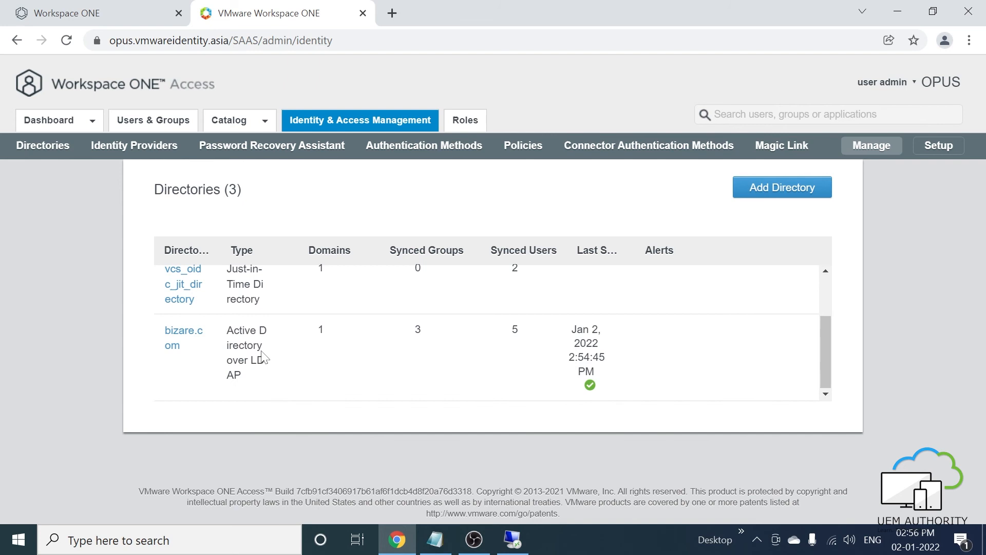
click(180, 341)
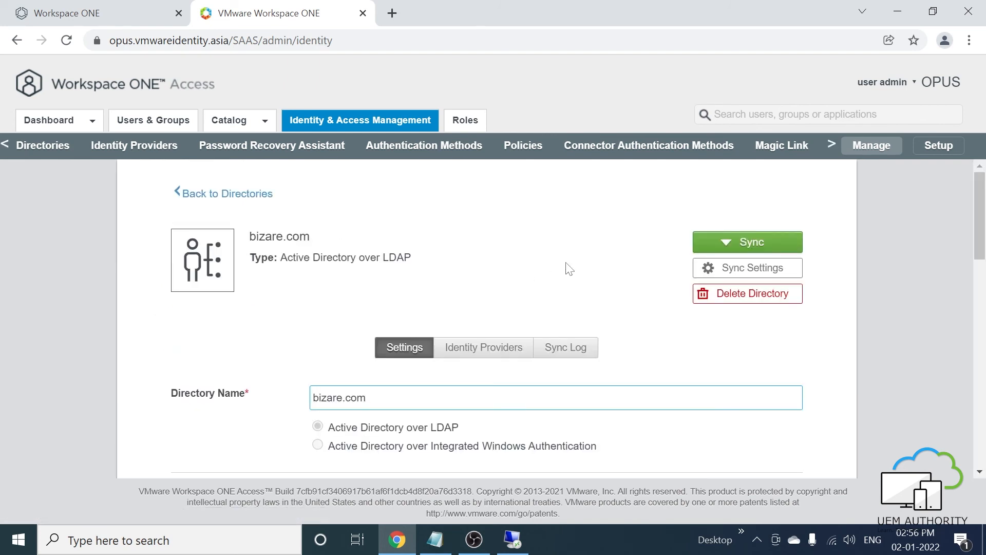
click(715, 251)
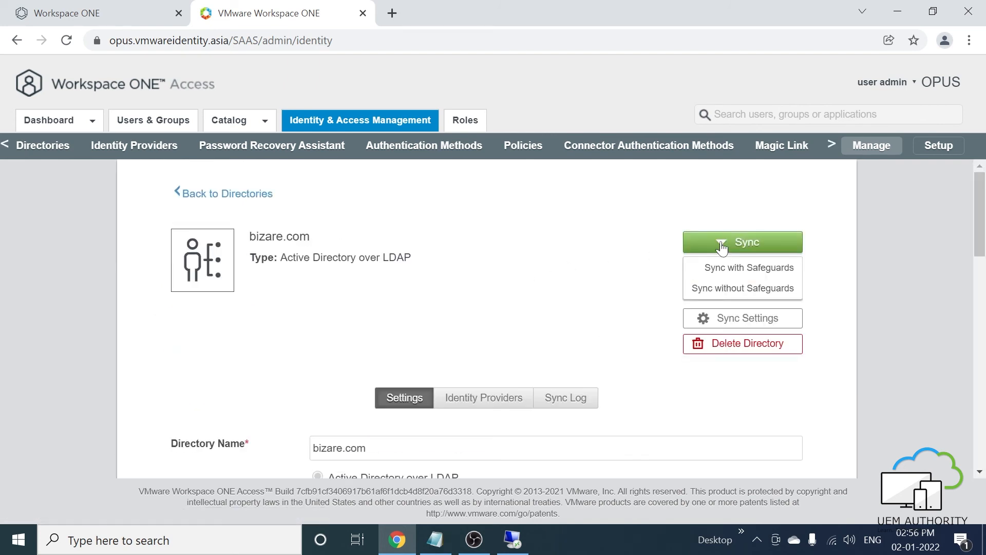
click(707, 289)
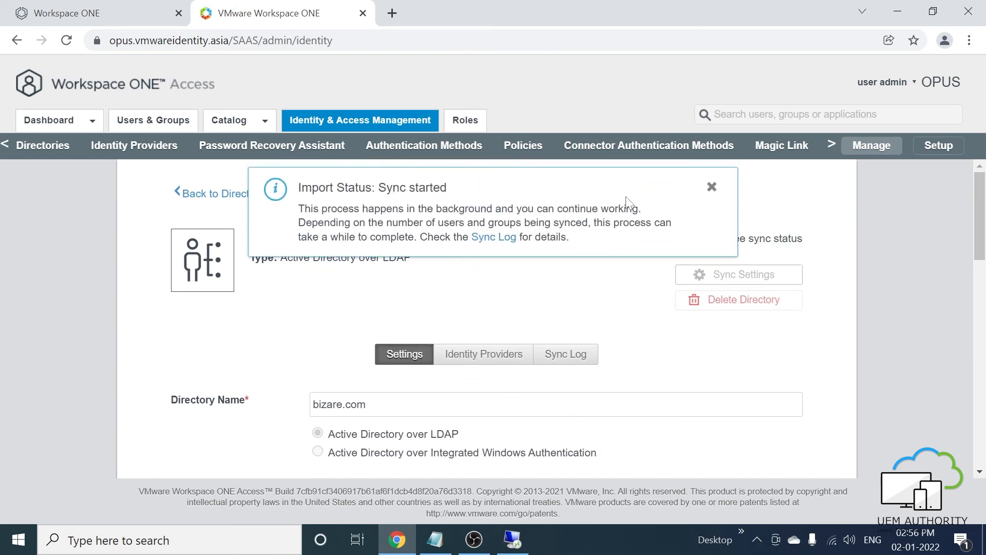
click(711, 188)
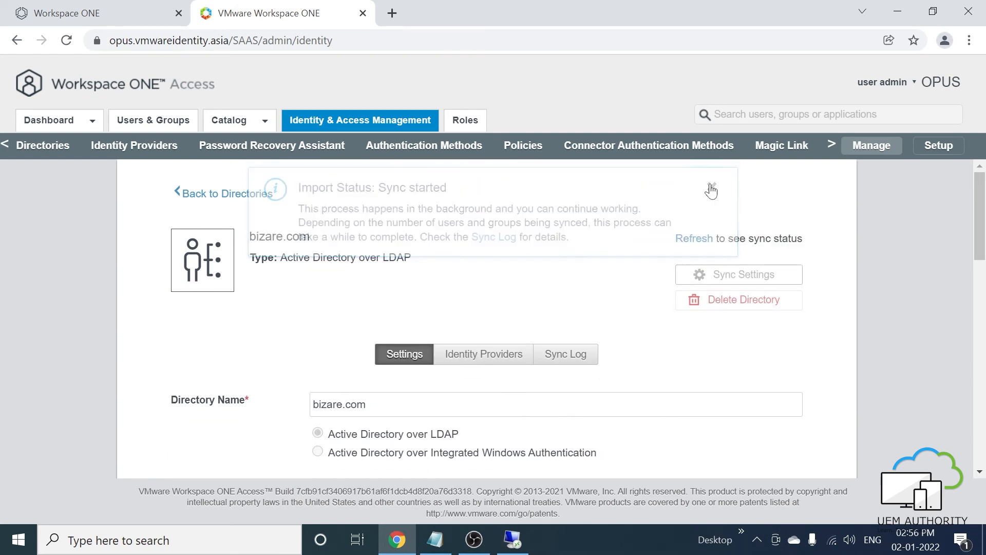
click(583, 368)
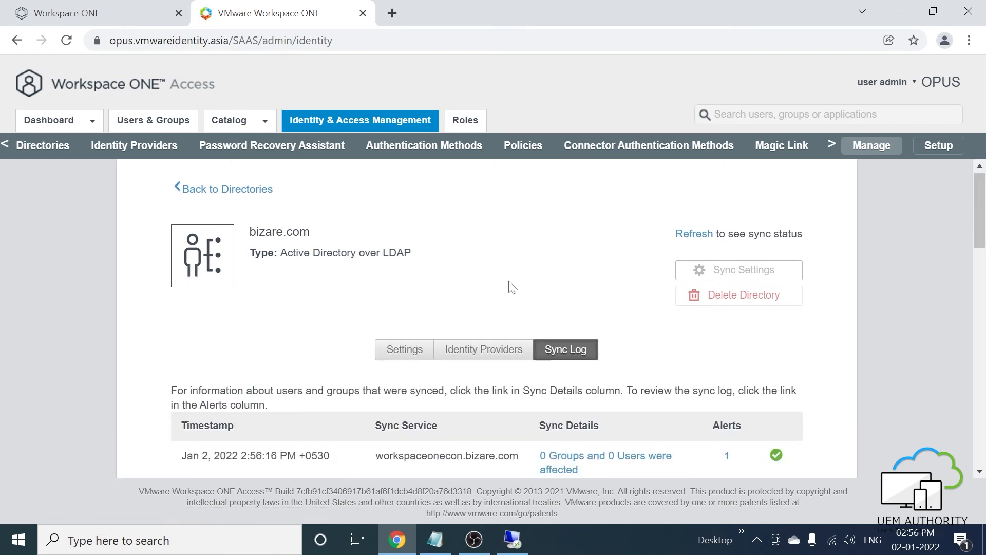
scroll(559, 314, down, 1)
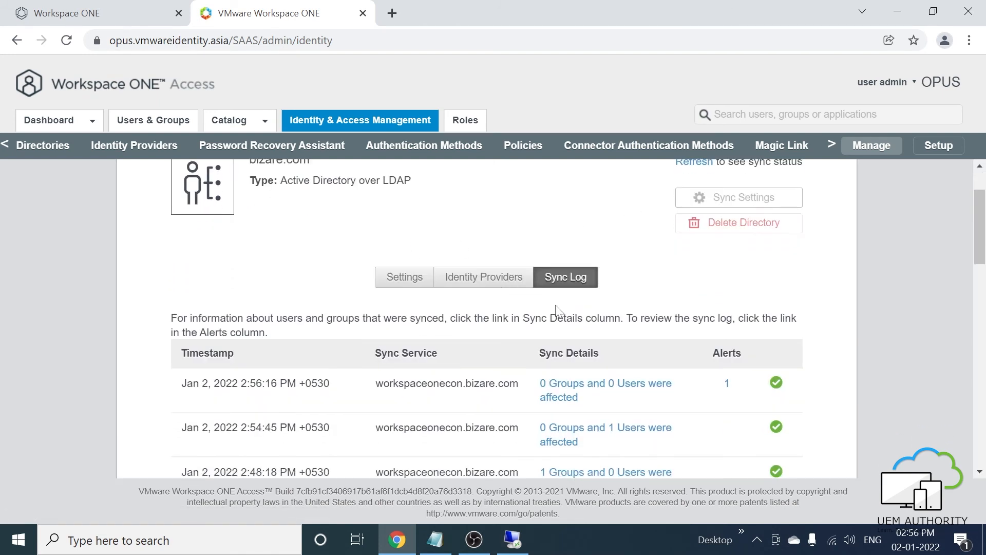
click(727, 385)
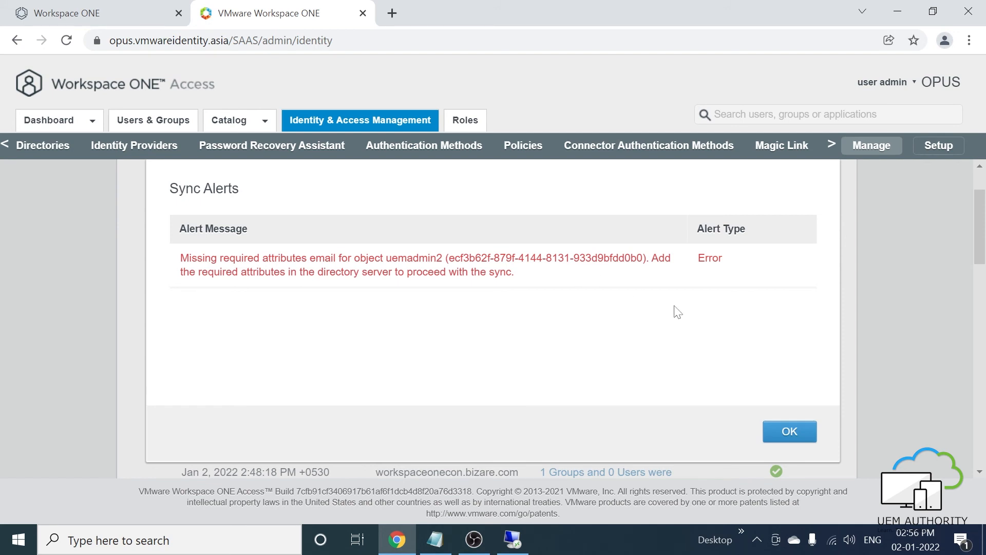
click(775, 435)
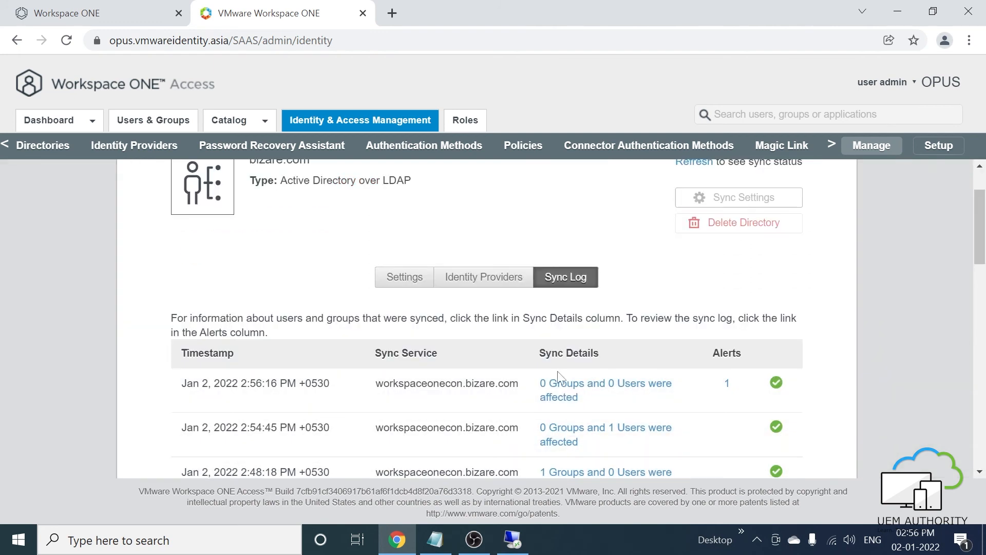
click(168, 131)
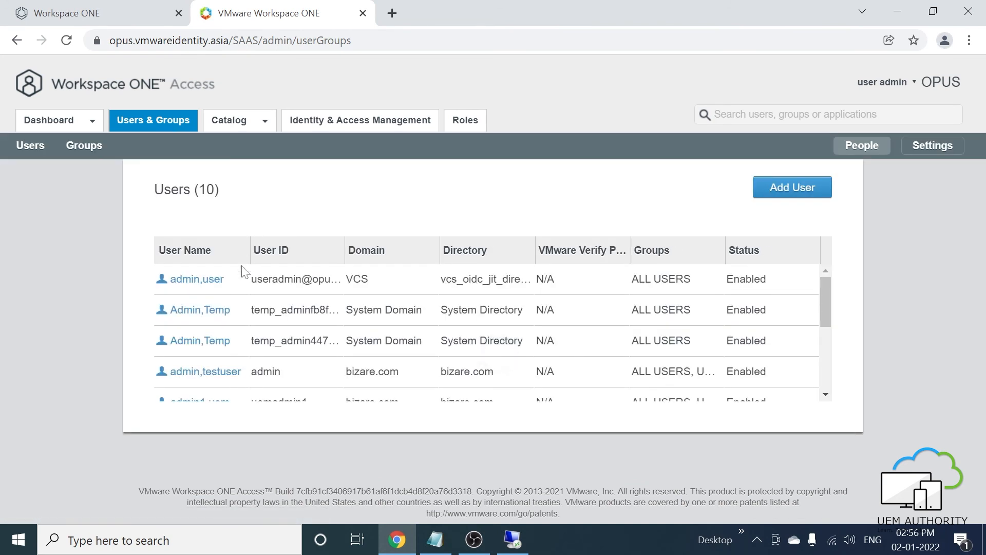
scroll(259, 318, down, 2)
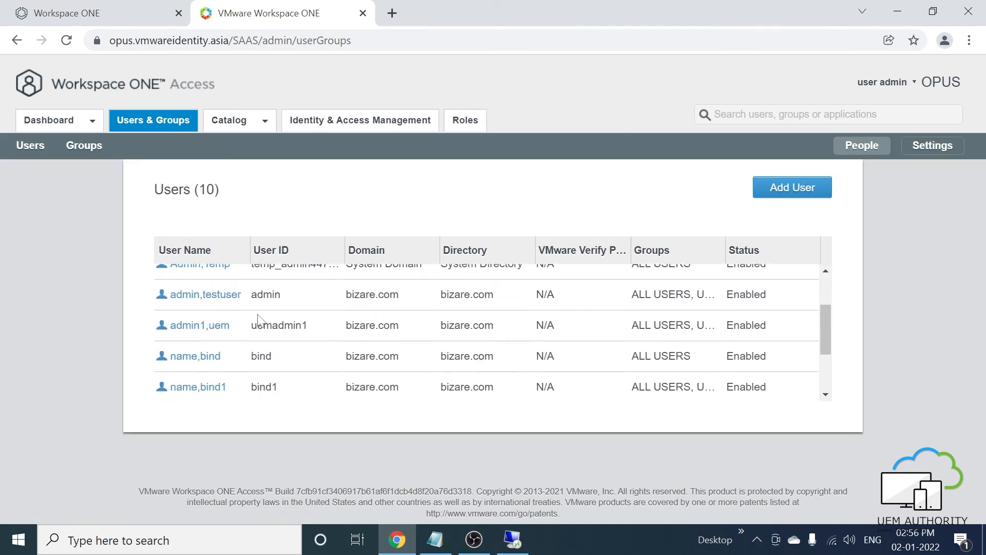
scroll(259, 320, down, 3)
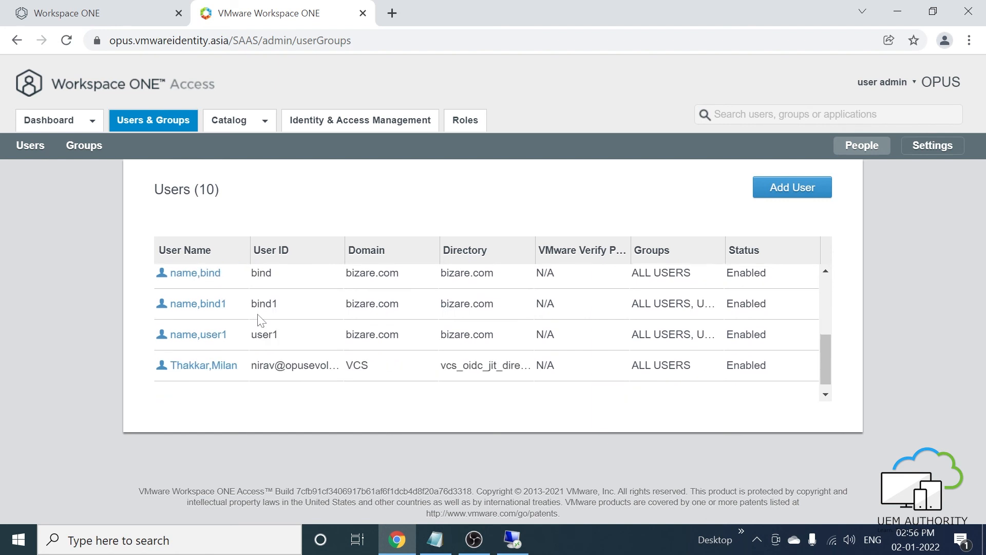
click(83, 149)
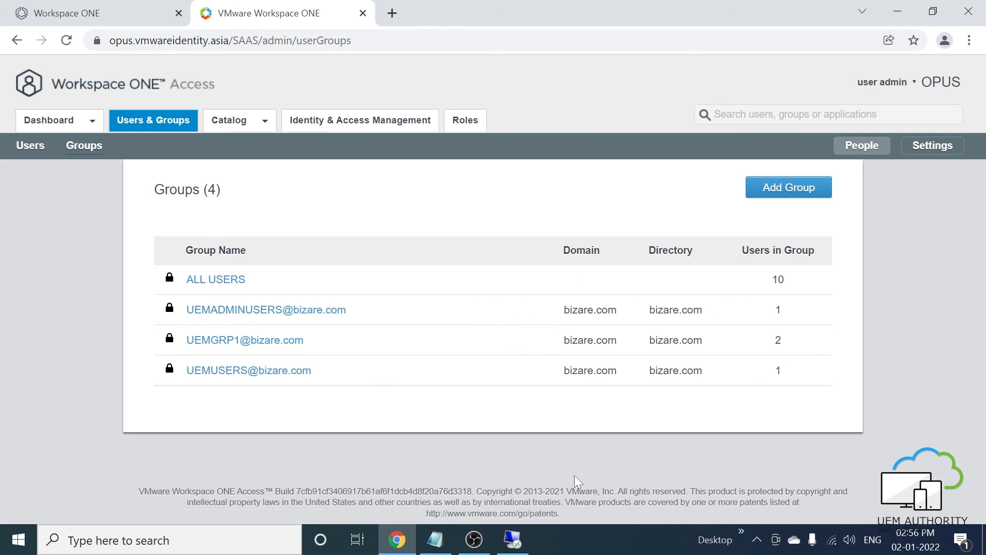
click(514, 541)
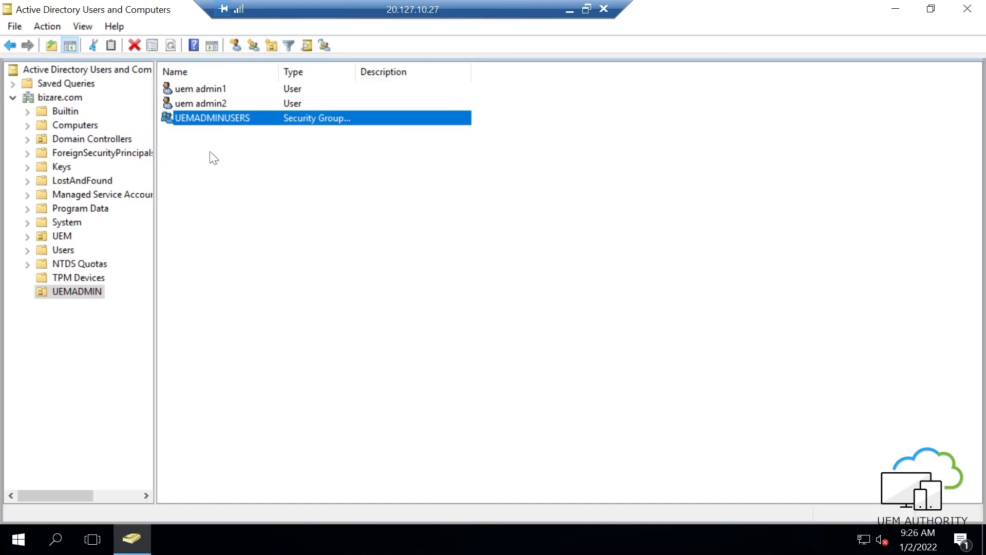
- Select all three objects in UEMADMIN and delete them
key(ctrl+a)
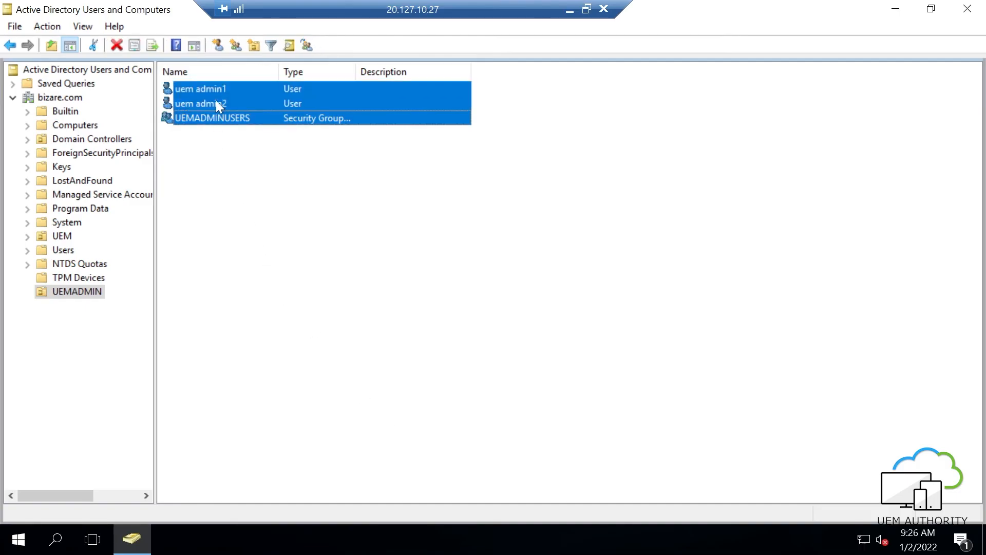
right_click(216, 101)
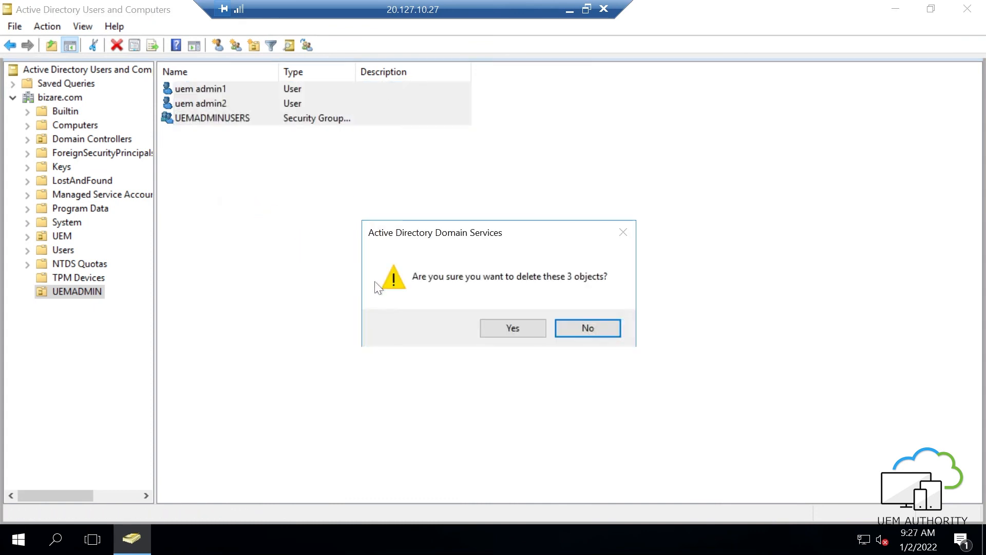
click(493, 324)
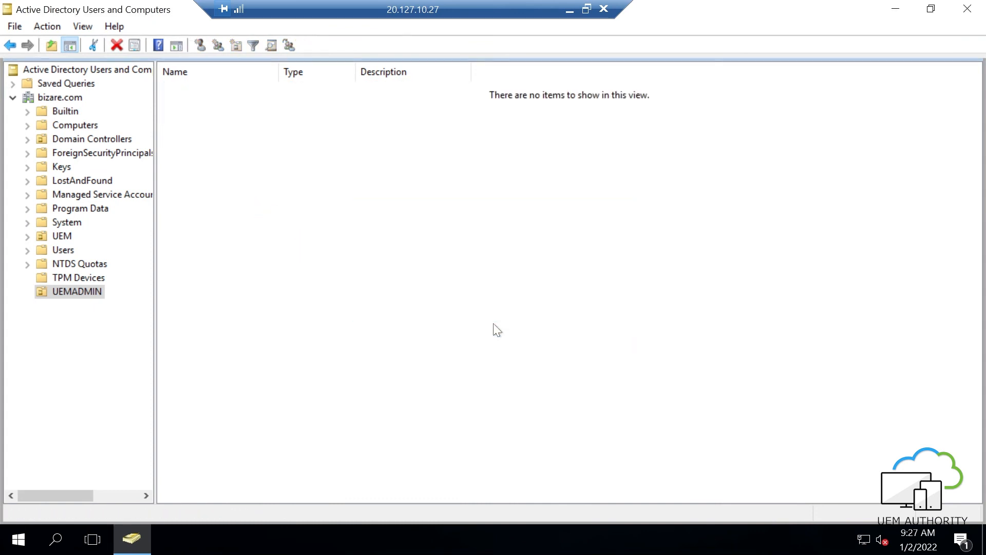
- Sync bizare.com without safeguards; the log shows 1 group and 1 user affected
click(569, 13)
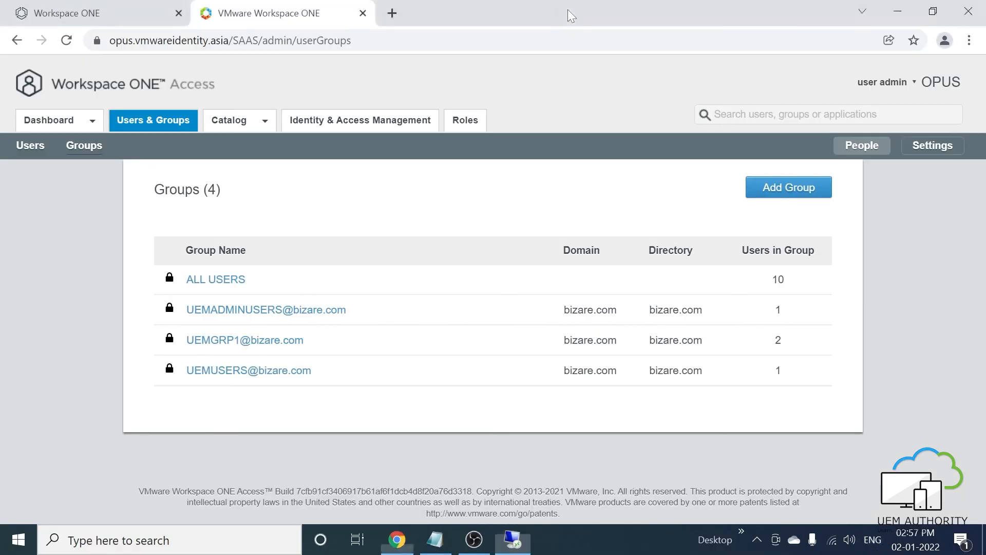
click(350, 128)
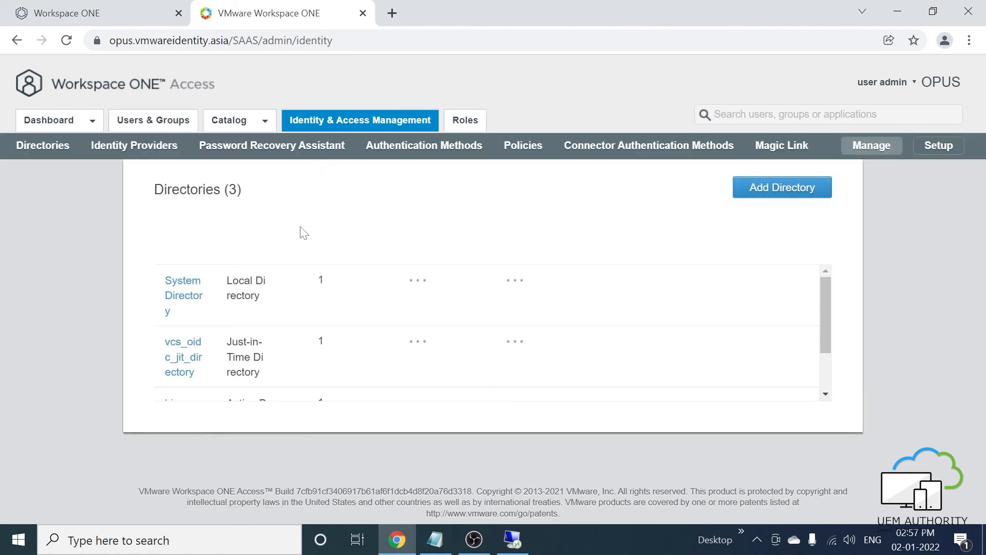
scroll(258, 277, down, 2)
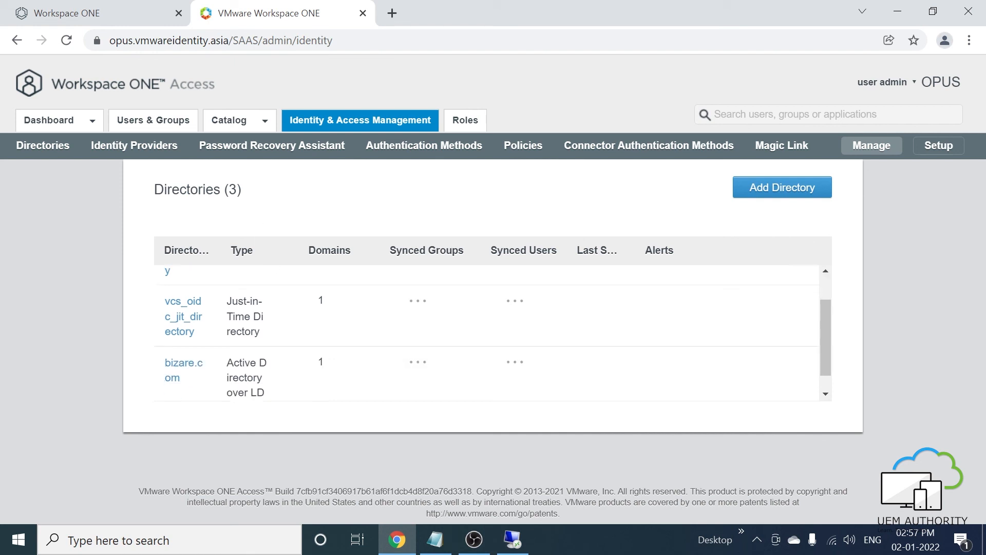
click(193, 347)
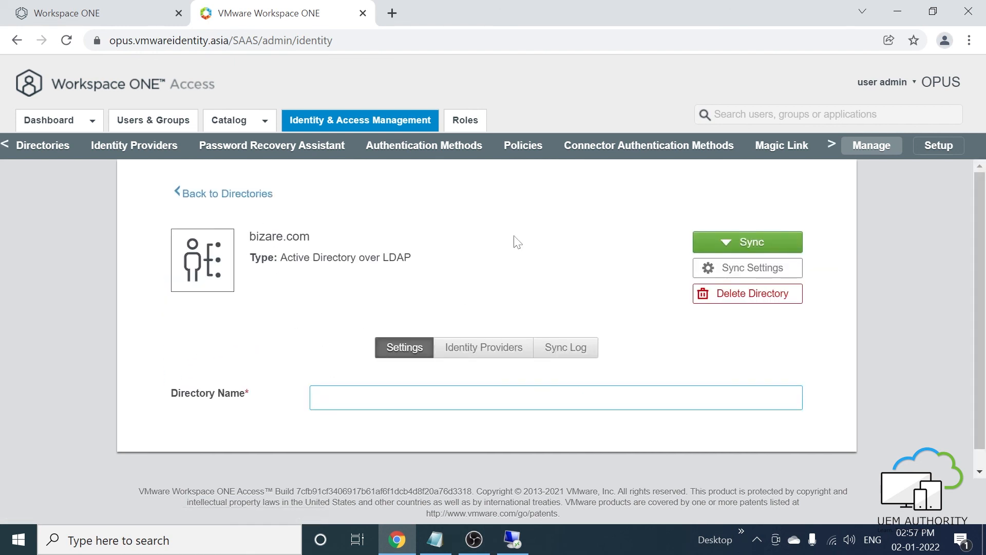
click(724, 243)
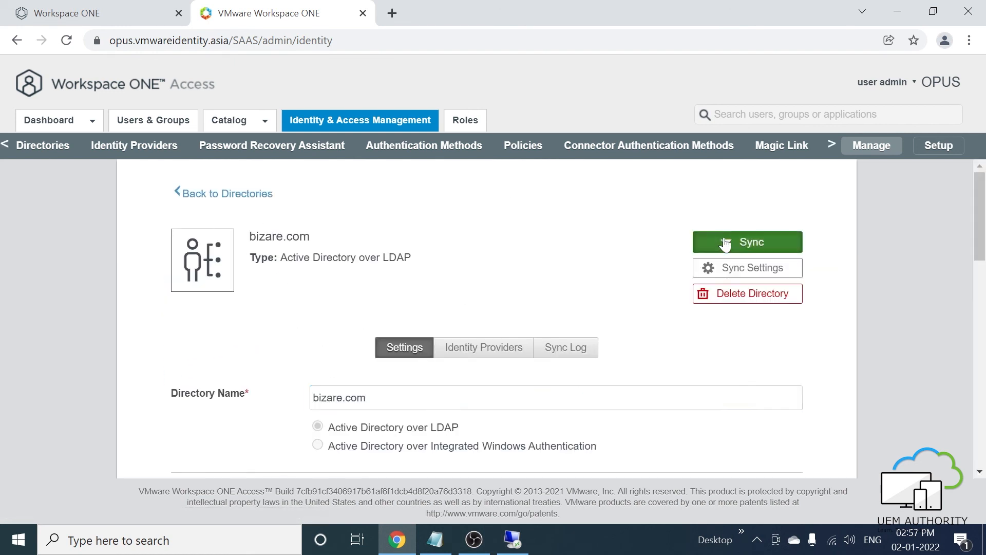
click(714, 288)
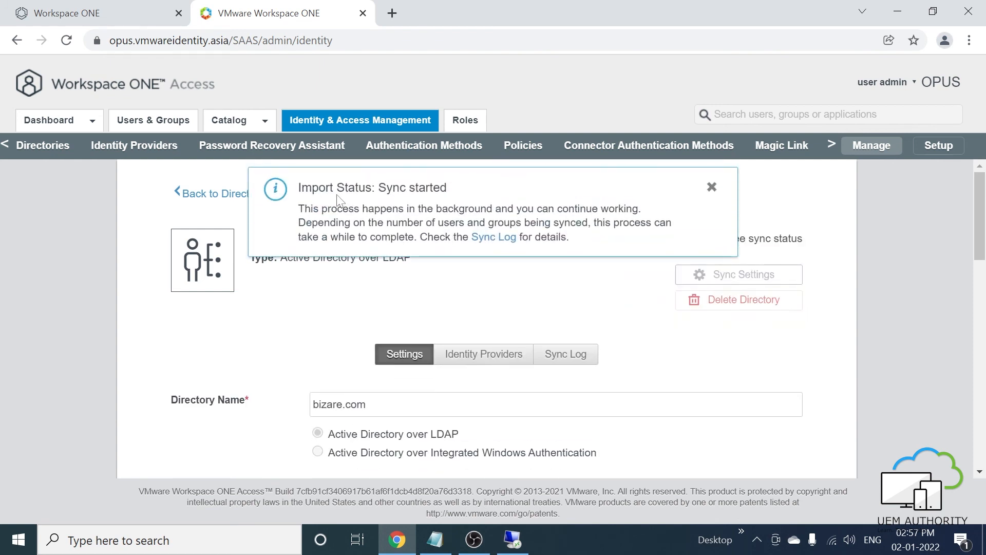
click(710, 189)
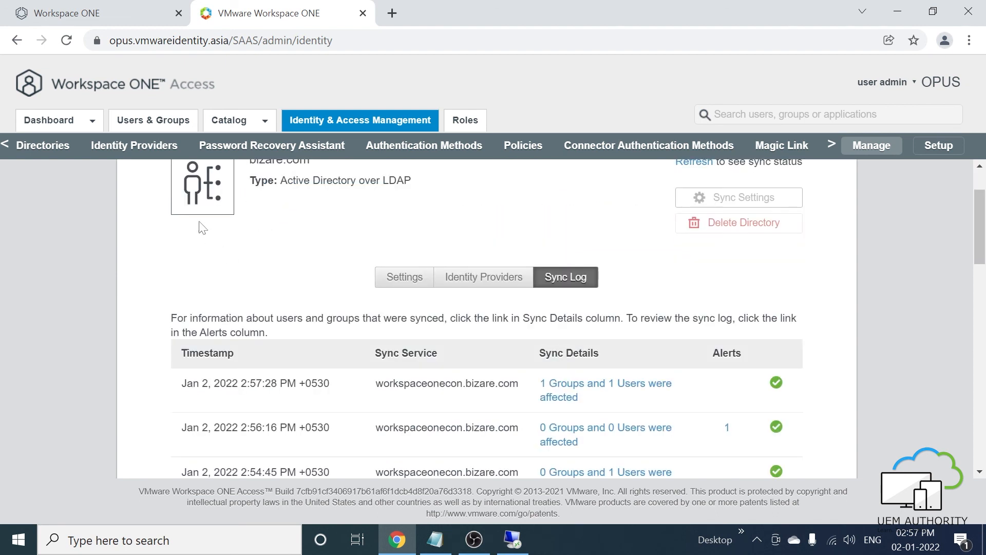
- Confirm the user list now holds 9 users and view the groups list
click(158, 123)
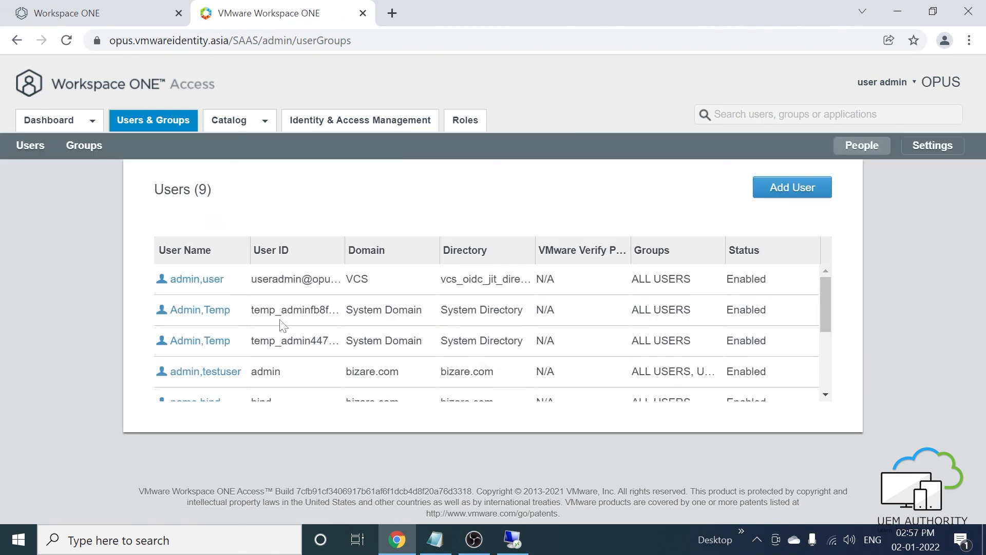
scroll(279, 324, down, 3)
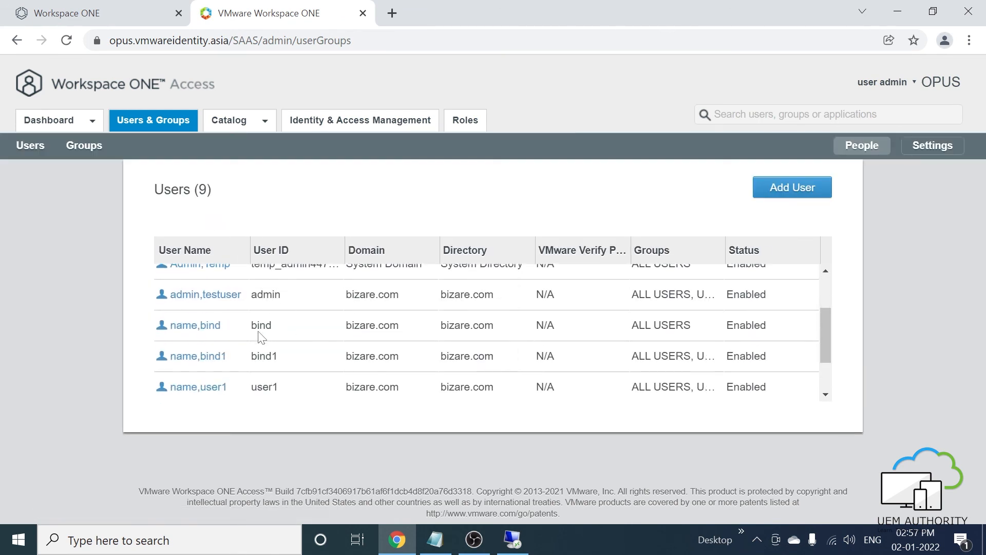
scroll(261, 337, down, 2)
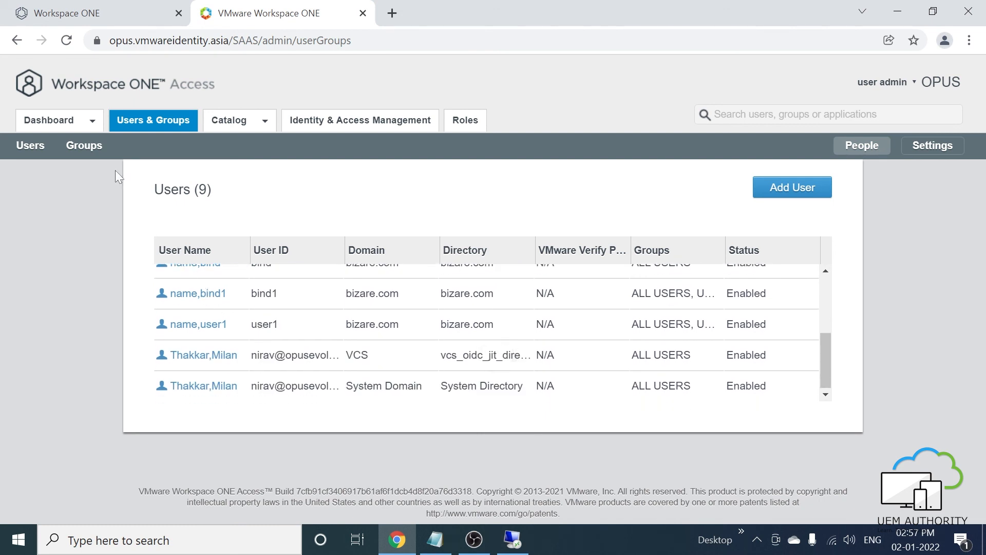
click(84, 147)
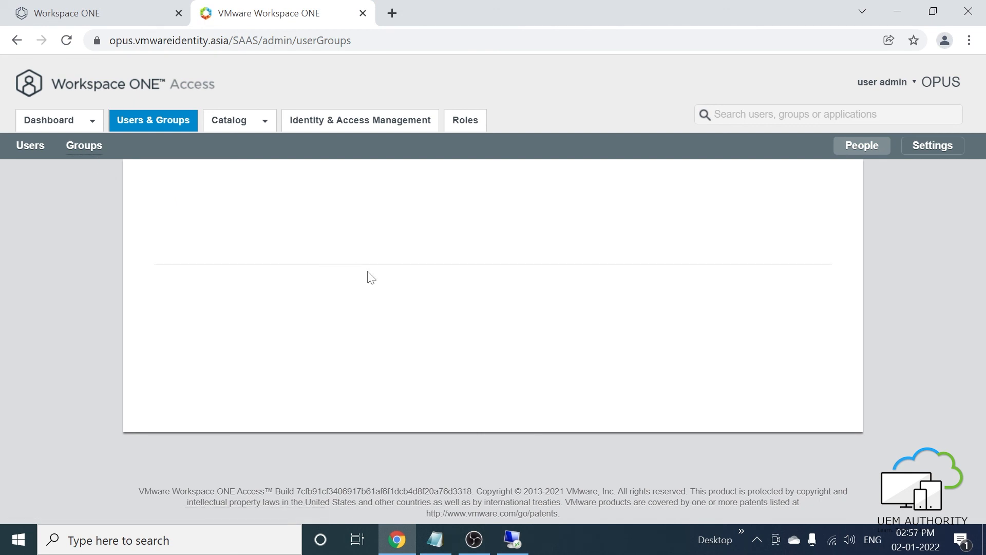